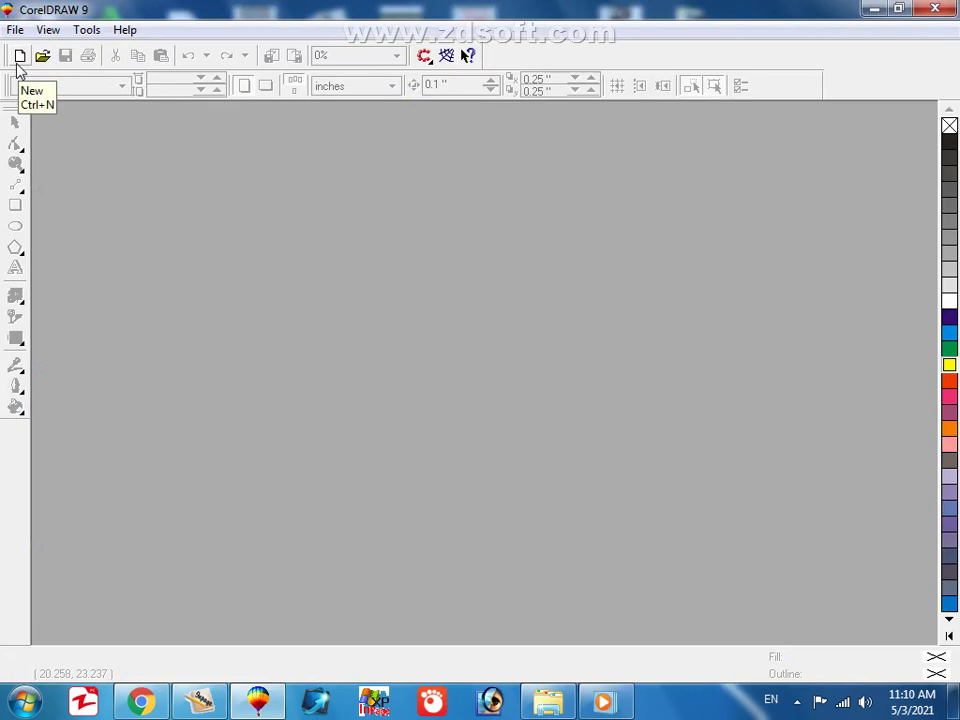
Start a new blank Letter-size drawing, Graphic1, then minimize CorelDRAW to reach the desktop.
left_click(18, 58)
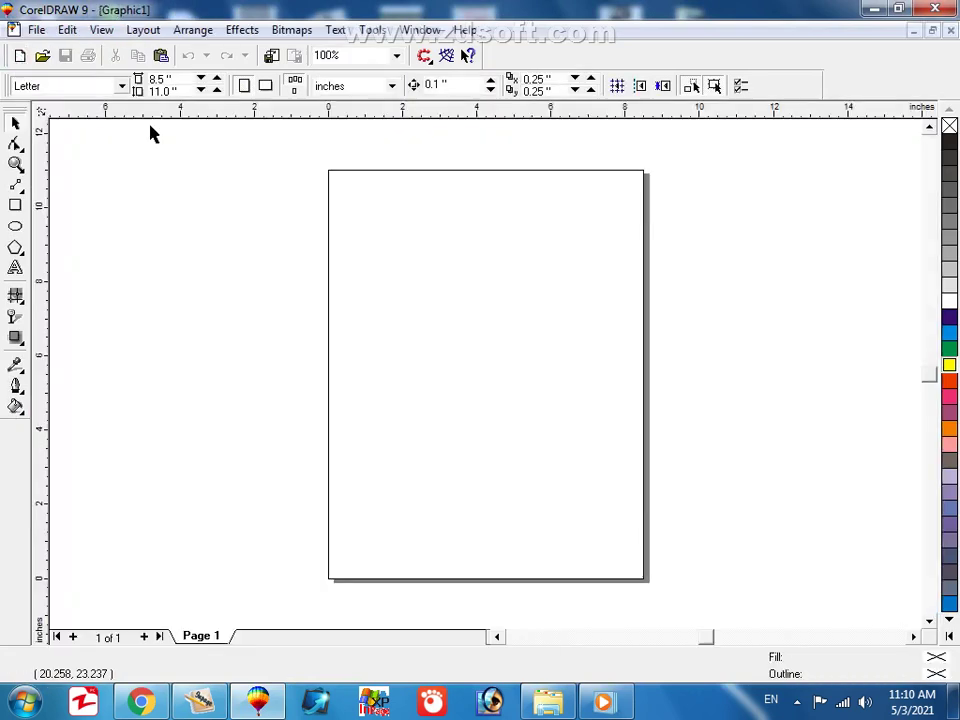
left_click(870, 9)
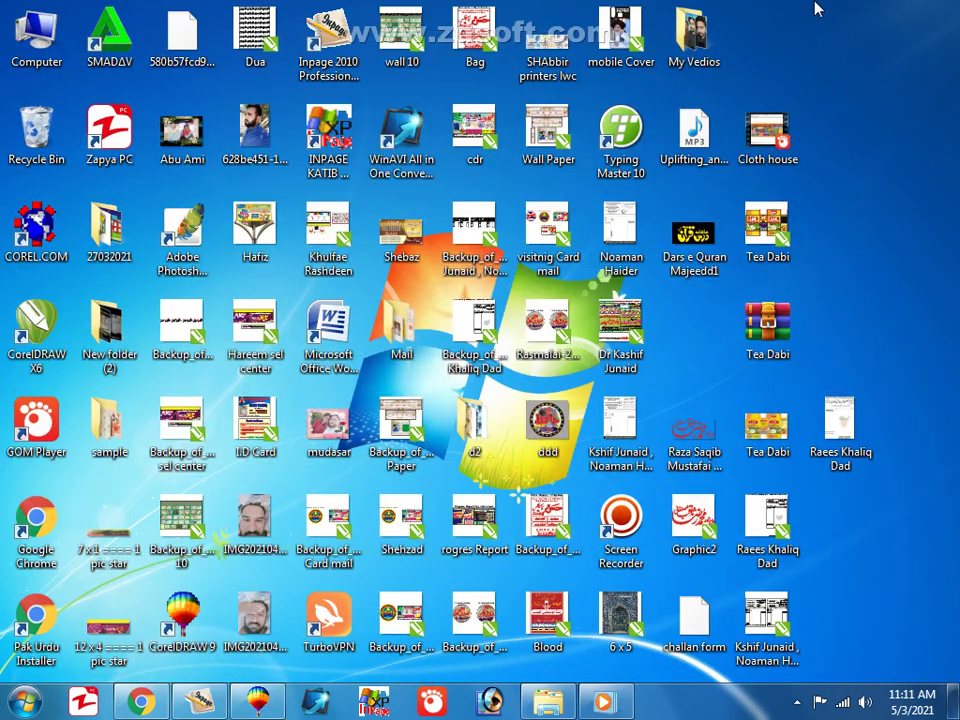
Refresh the desktop and drag the calligraphy name image onto CorelDRAW's taskbar button.
right_click(808, 5)
left_click(840, 54)
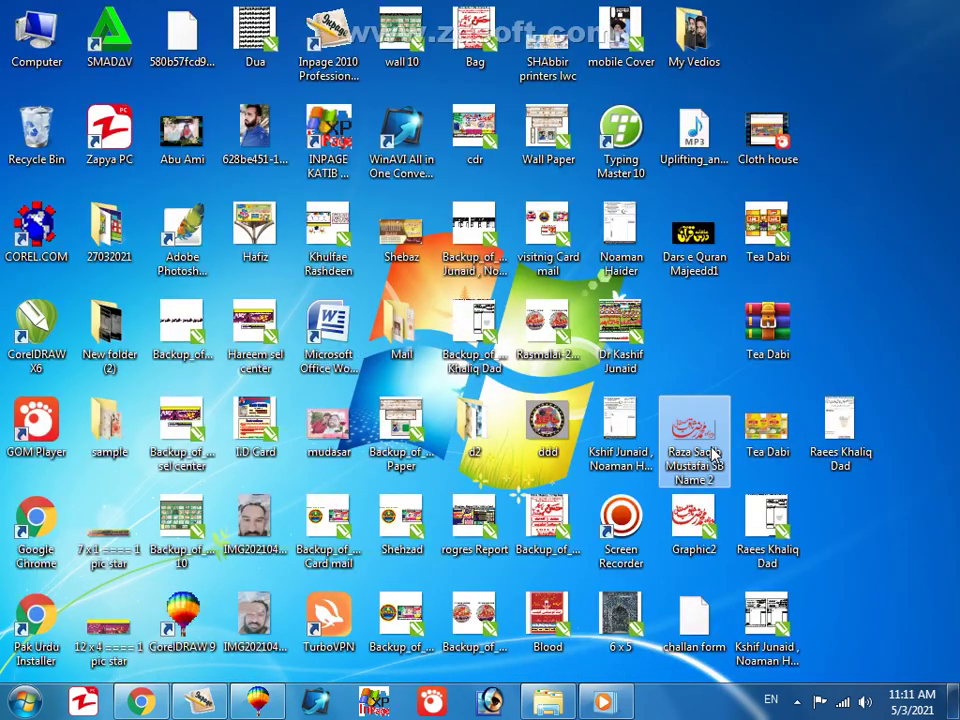
double_click(693, 235)
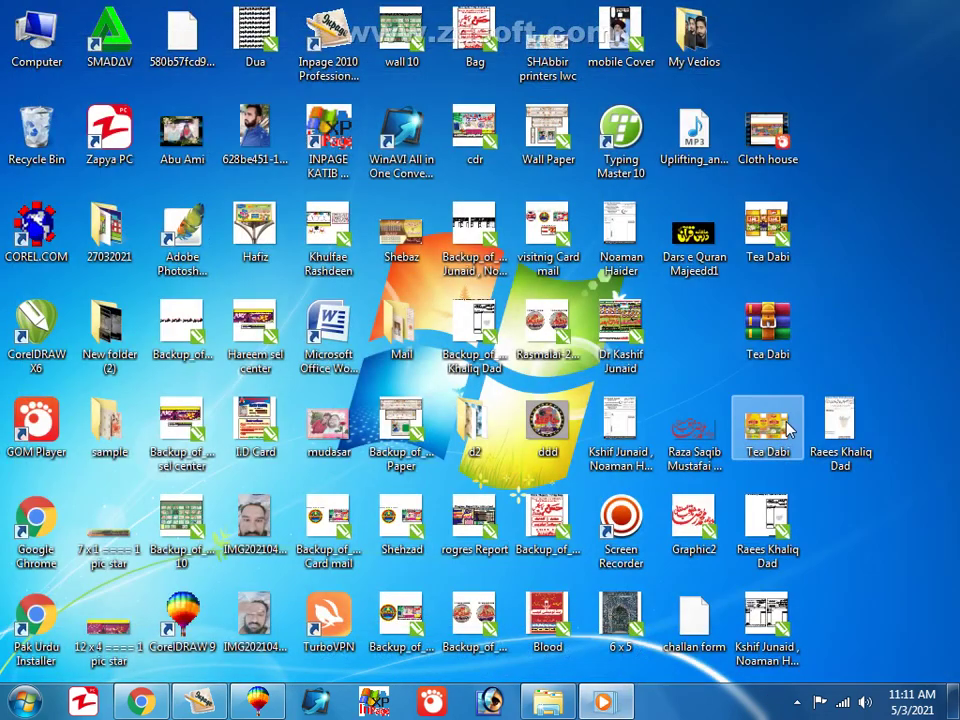
left_click(718, 428)
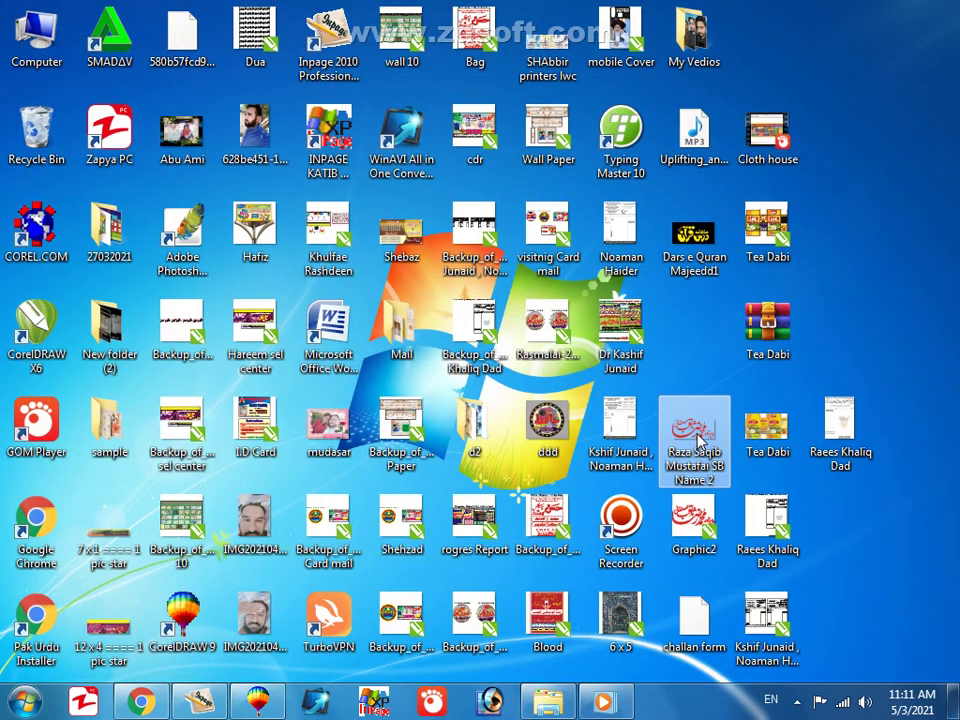
left_click_drag(700, 440, 452, 350)
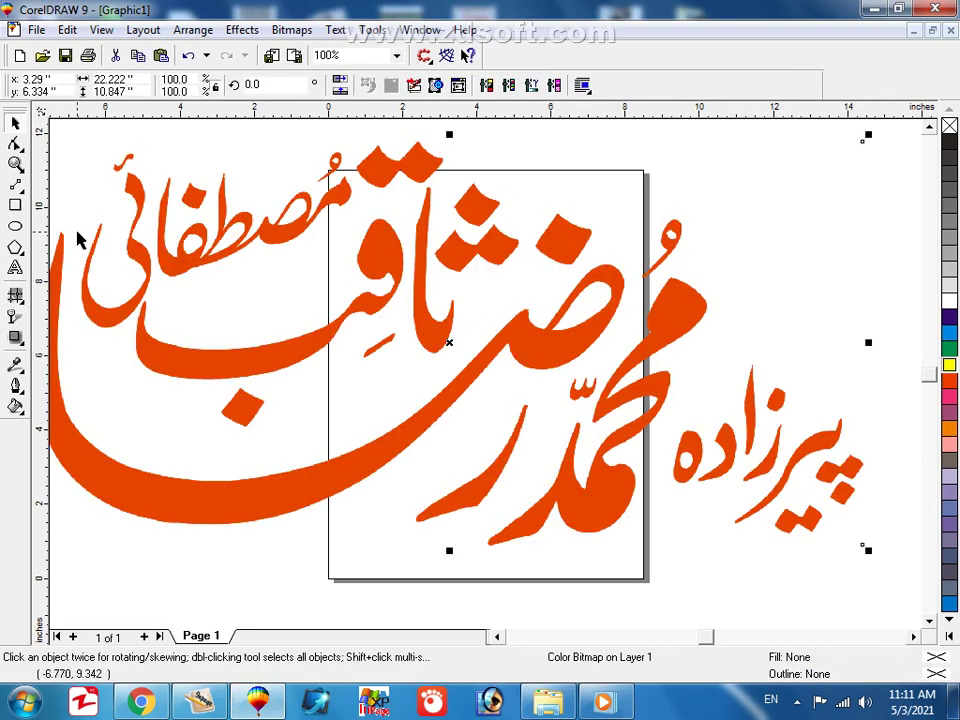
Zoom the view to frame the dropped calligraphy bitmap on the page.
left_click(15, 163)
right_click(259, 281)
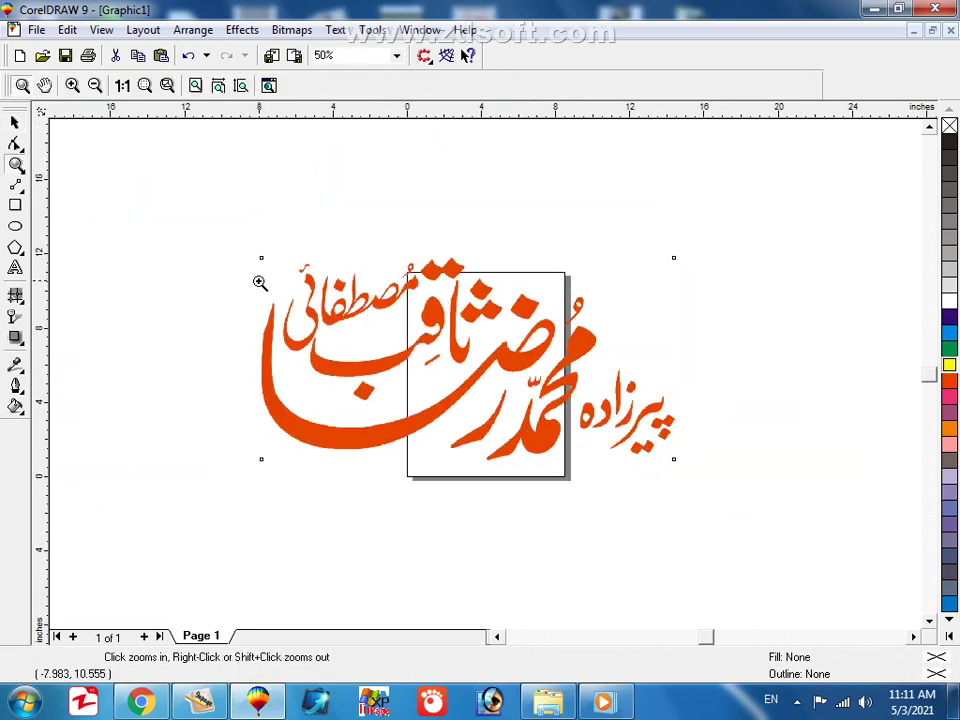
left_click_drag(189, 165, 814, 569)
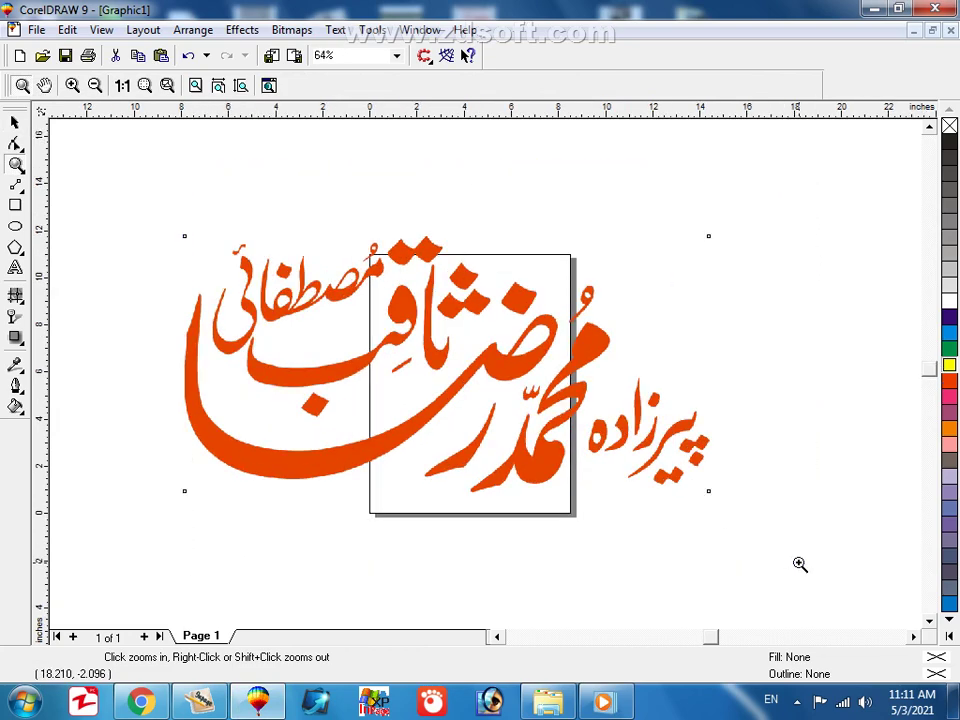
Send the calligraphy bitmap to Corel TRACE with Trace Bitmap.
left_click(15, 122)
left_click(418, 261)
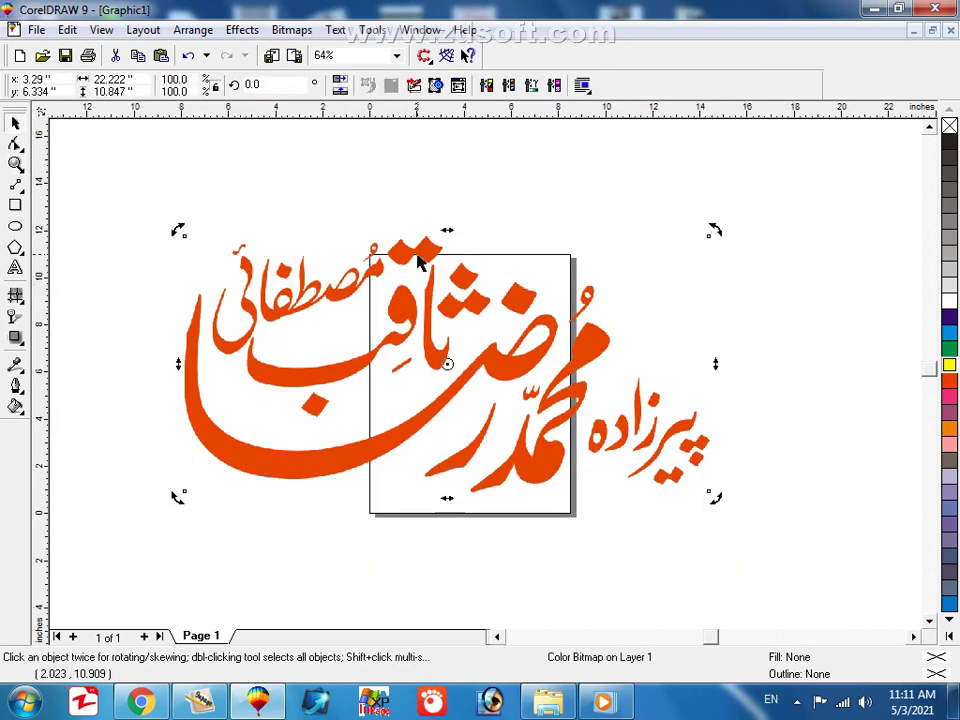
right_click(419, 262)
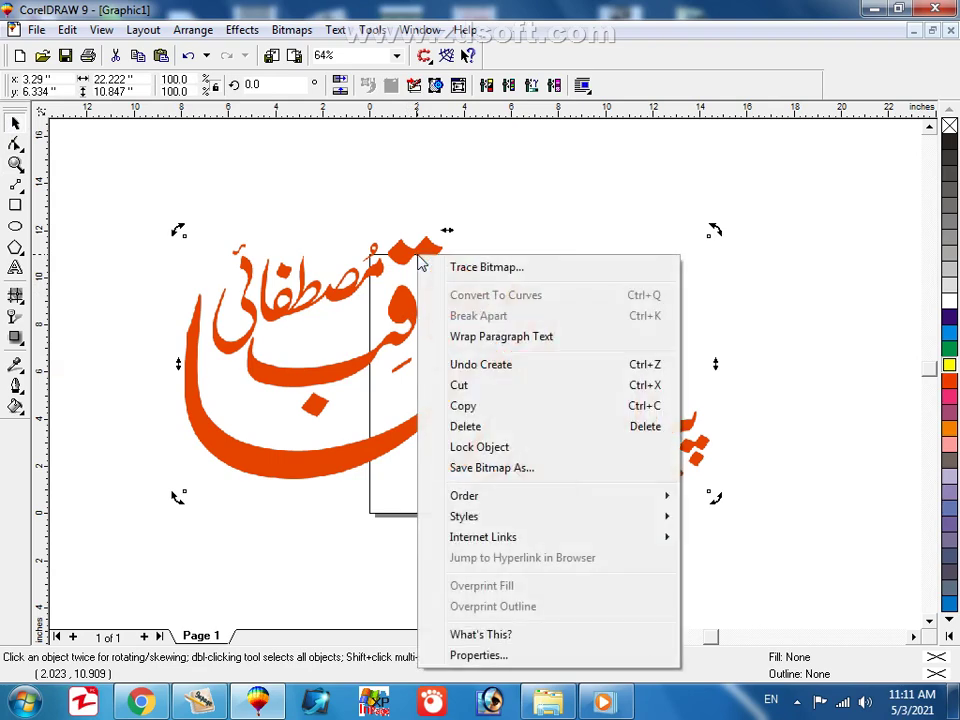
left_click(515, 268)
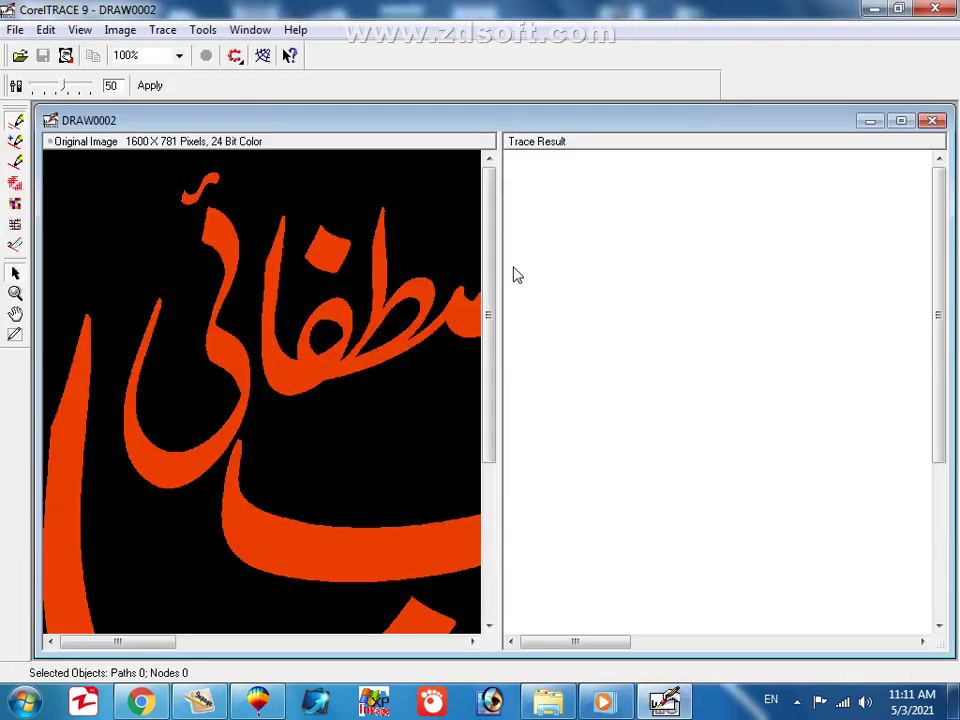
Maximize the image document in CorelTRACE and zoom out to show the whole bitmap.
left_click(901, 121)
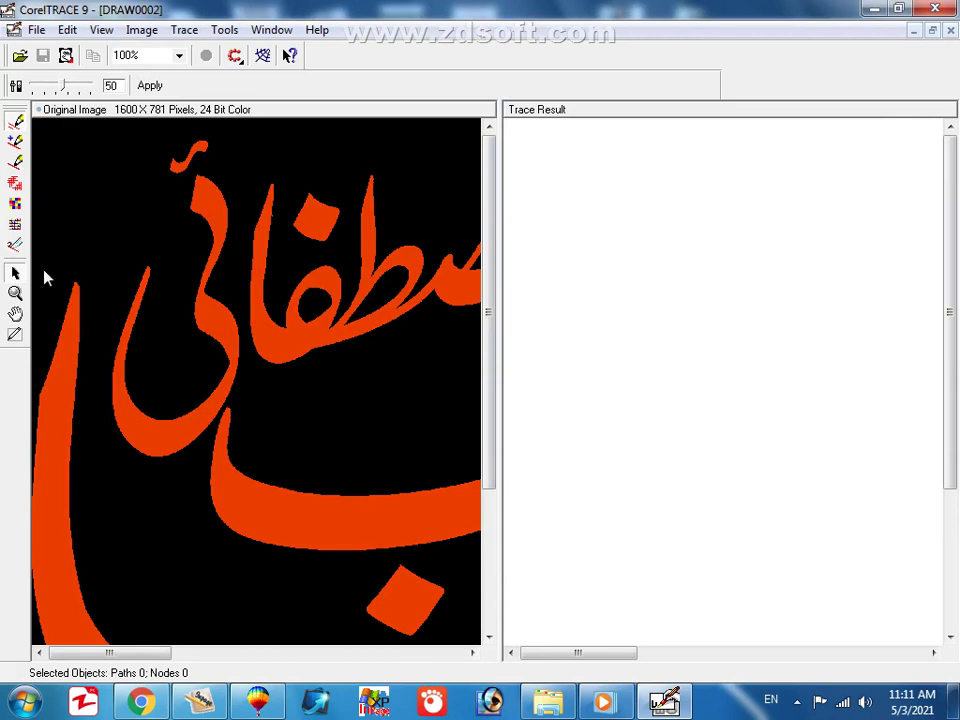
left_click(15, 294)
right_click(191, 306)
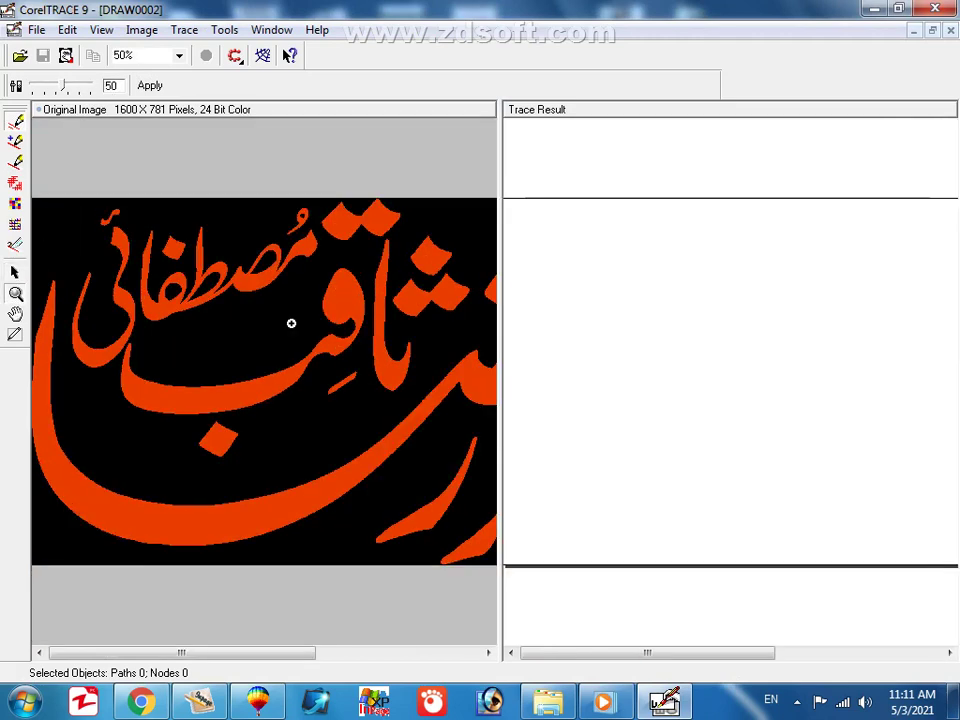
right_click(295, 323)
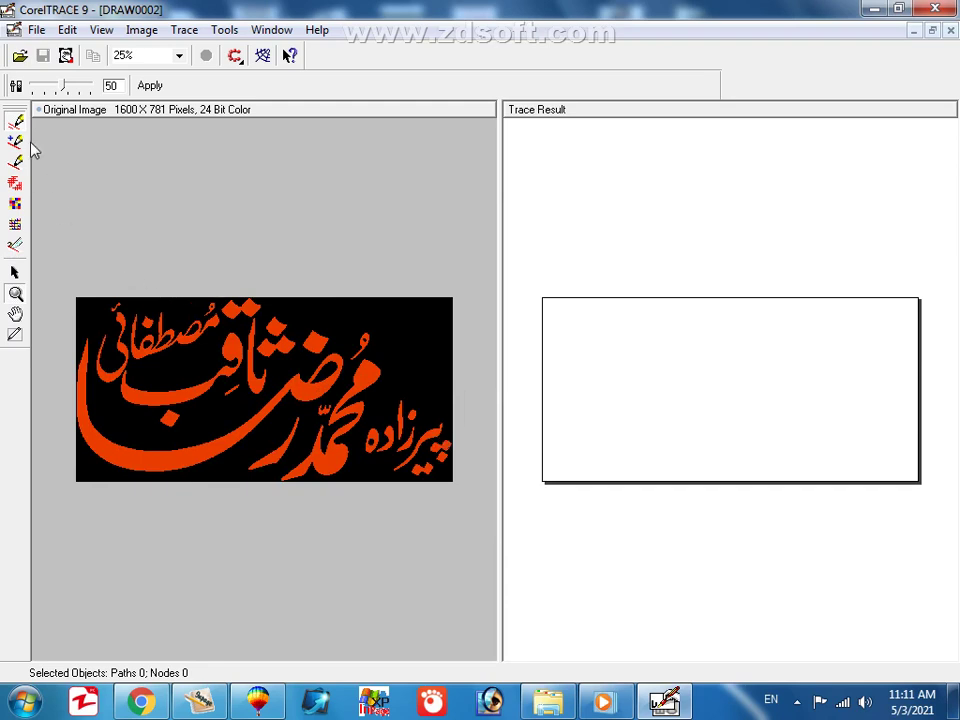
left_click(15, 273)
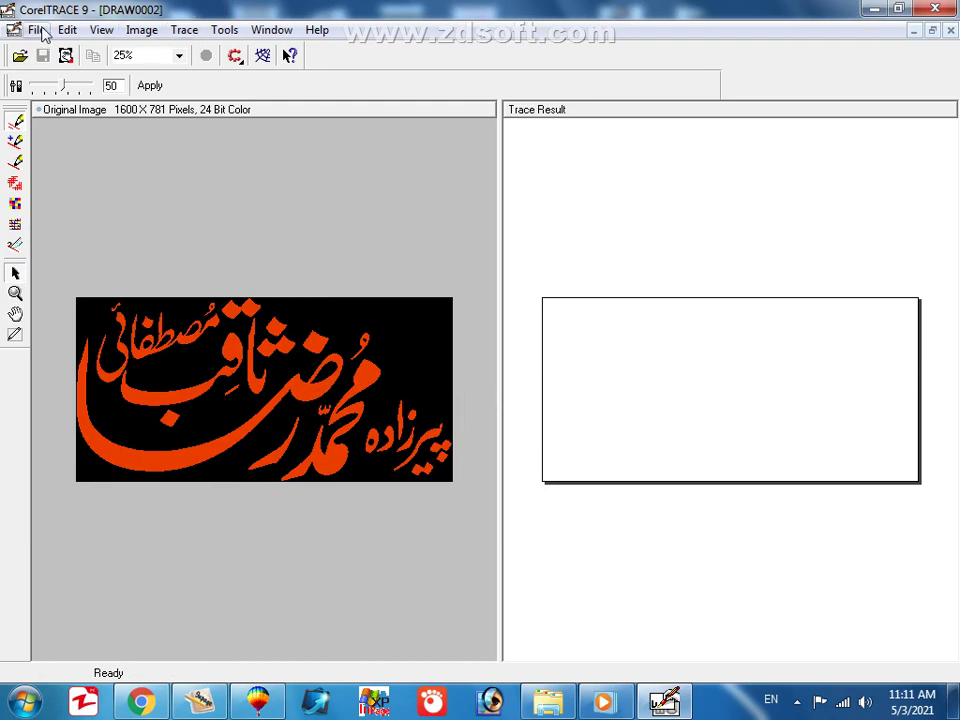
Trace the image By Advanced Outline into 35 objects and close the traced document.
left_click(186, 32)
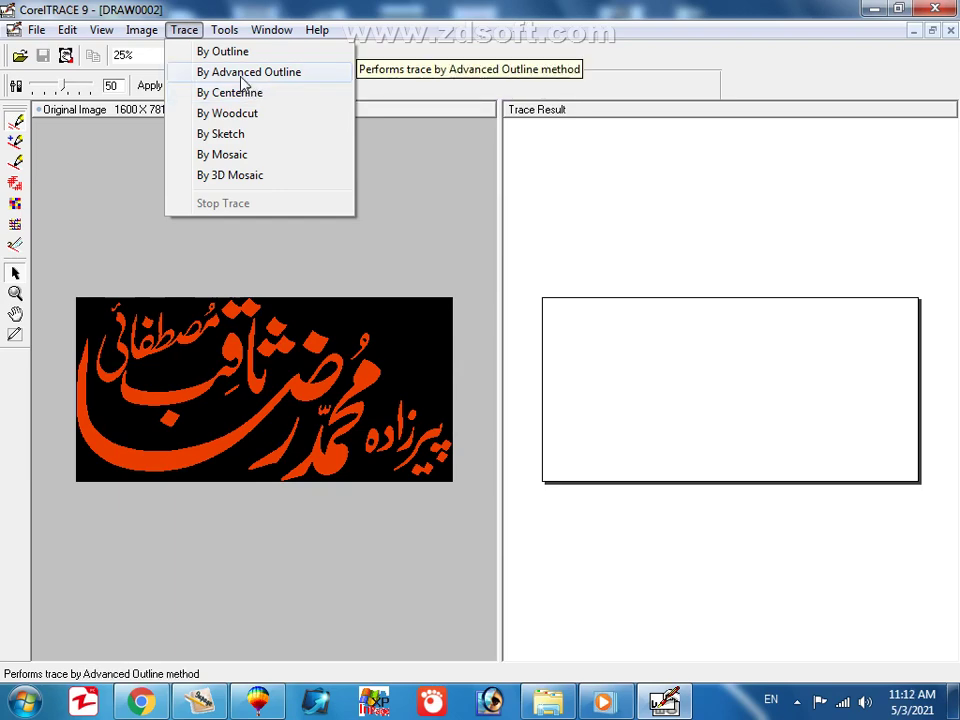
left_click(242, 82)
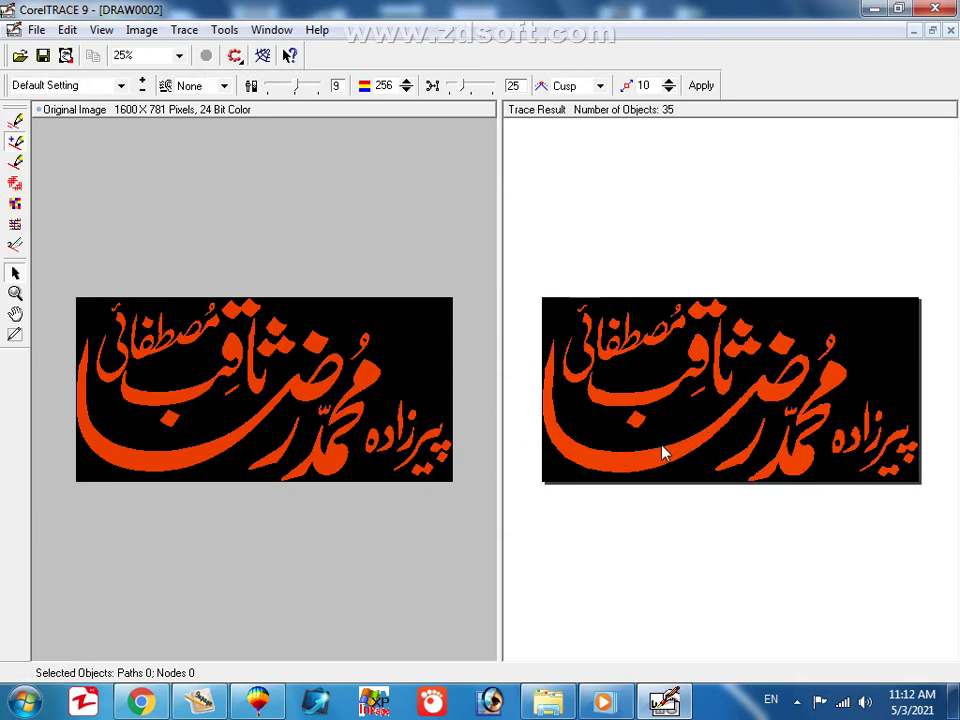
left_click(951, 33)
Return to CorelDRAW, zoom out to 25% and move the traced group left of the original bitmap.
left_click(872, 10)
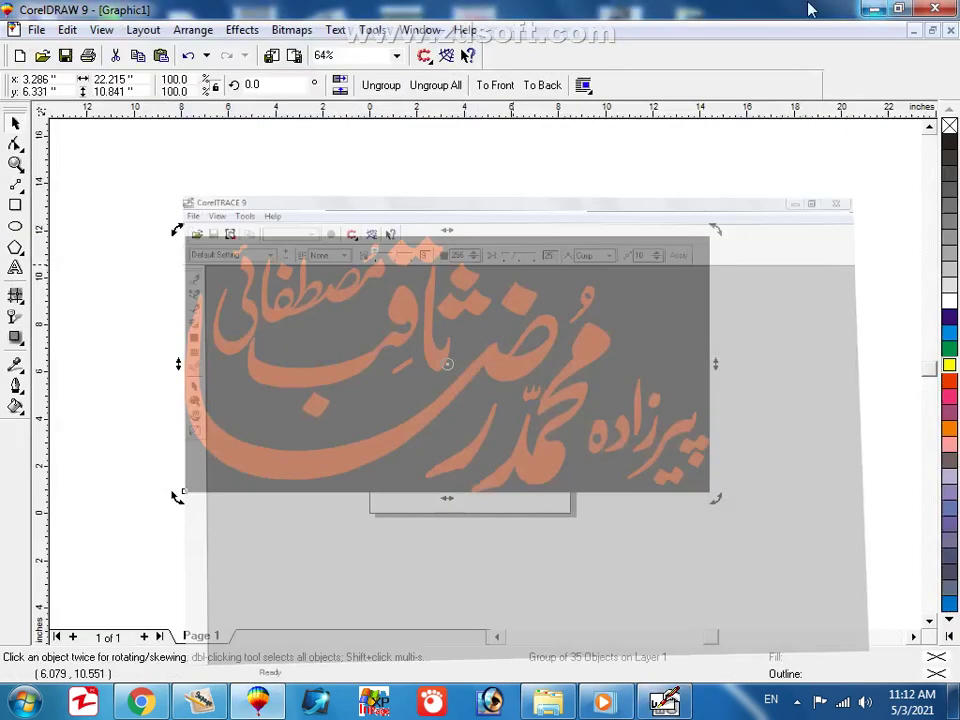
left_click(15, 165)
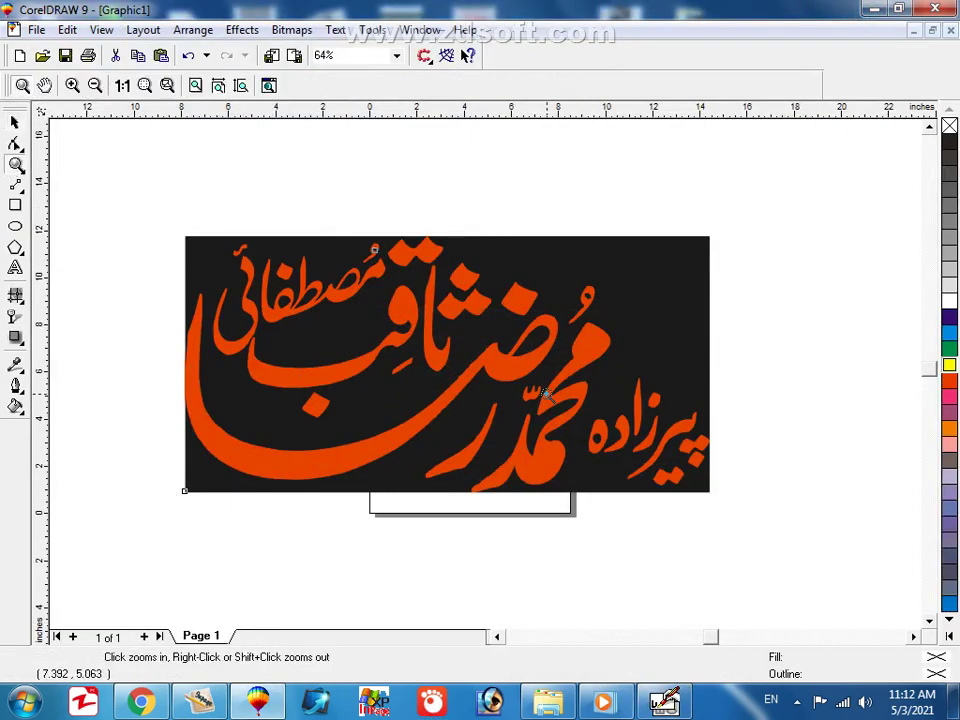
right_click(505, 375)
right_click(505, 375)
key("space")
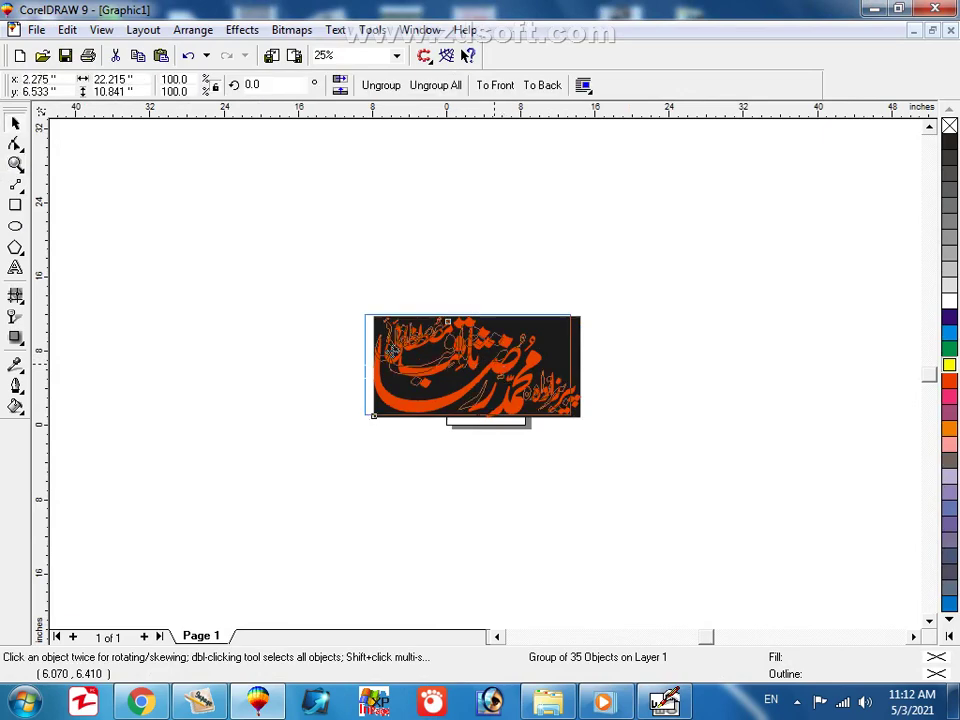
mouse_move(505, 375)
left_mouse_down()
mouse_move(270, 345)
mouse_move(282, 352)
left_mouse_up()
left_click_drag(567, 358, 567, 358)
left_click(517, 385)
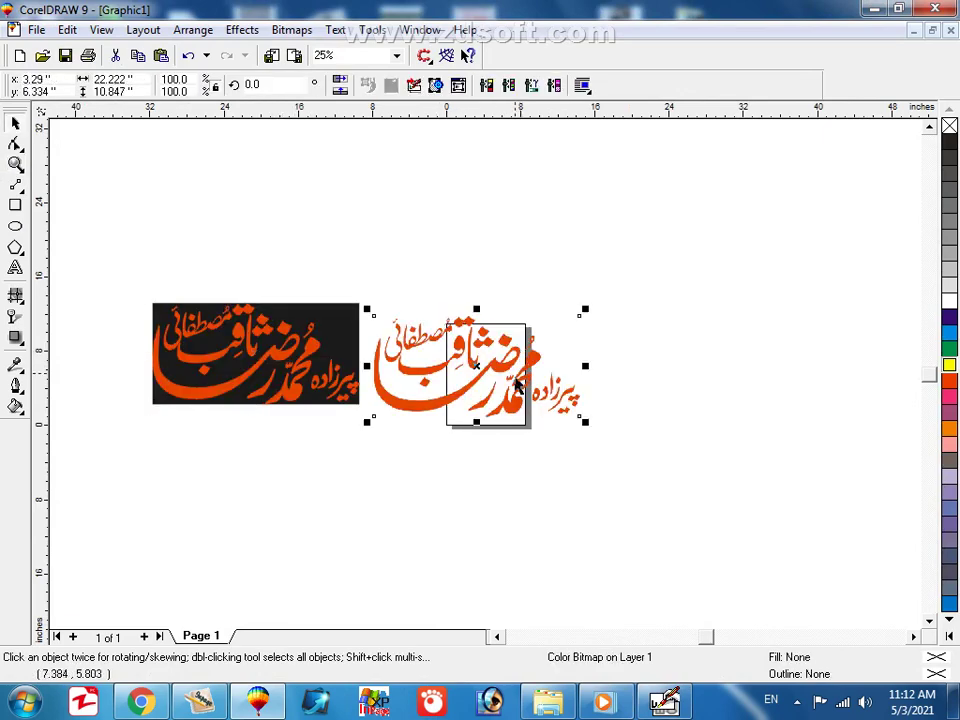
Zoom in on both versions and delete the original orange bitmap.
key("F2")
left_click_drag(104, 262, 674, 442)
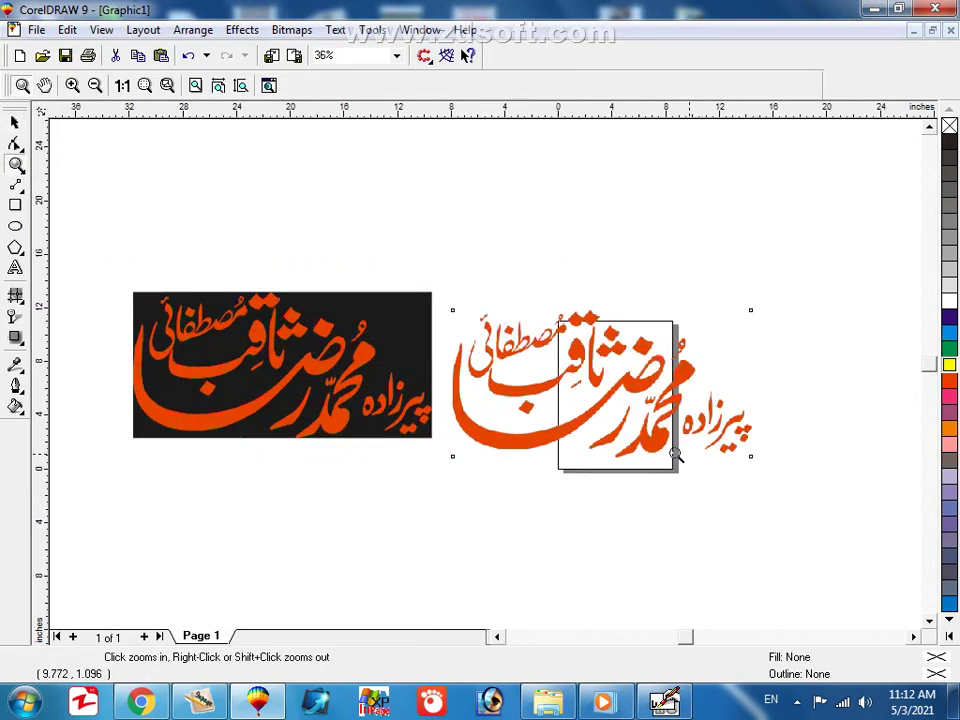
left_click(224, 337)
left_click(300, 420)
key("Escape")
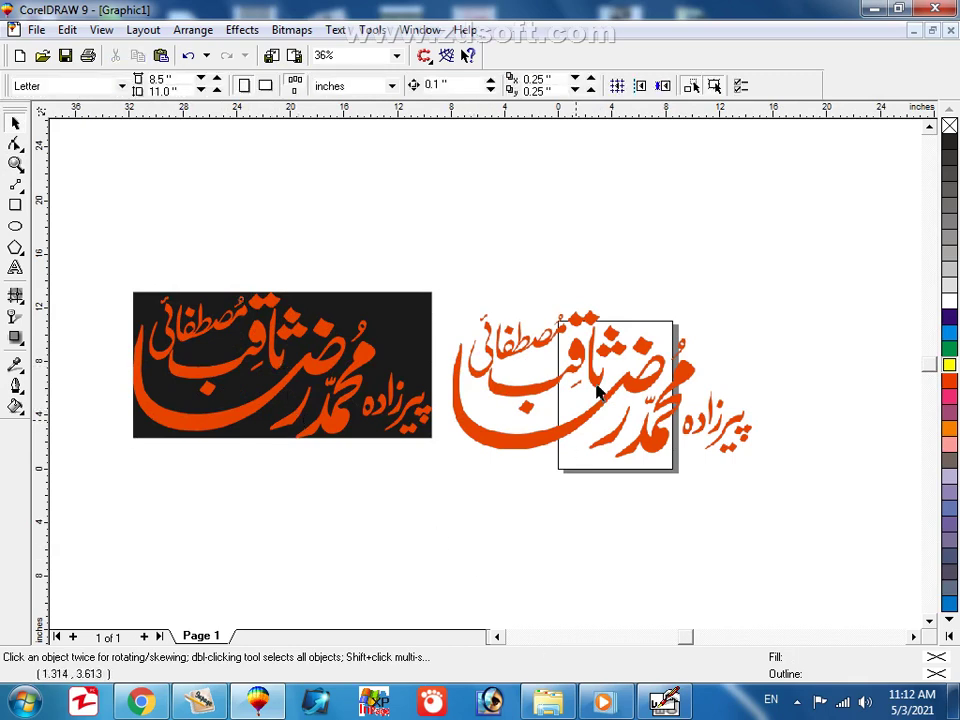
left_click(318, 362)
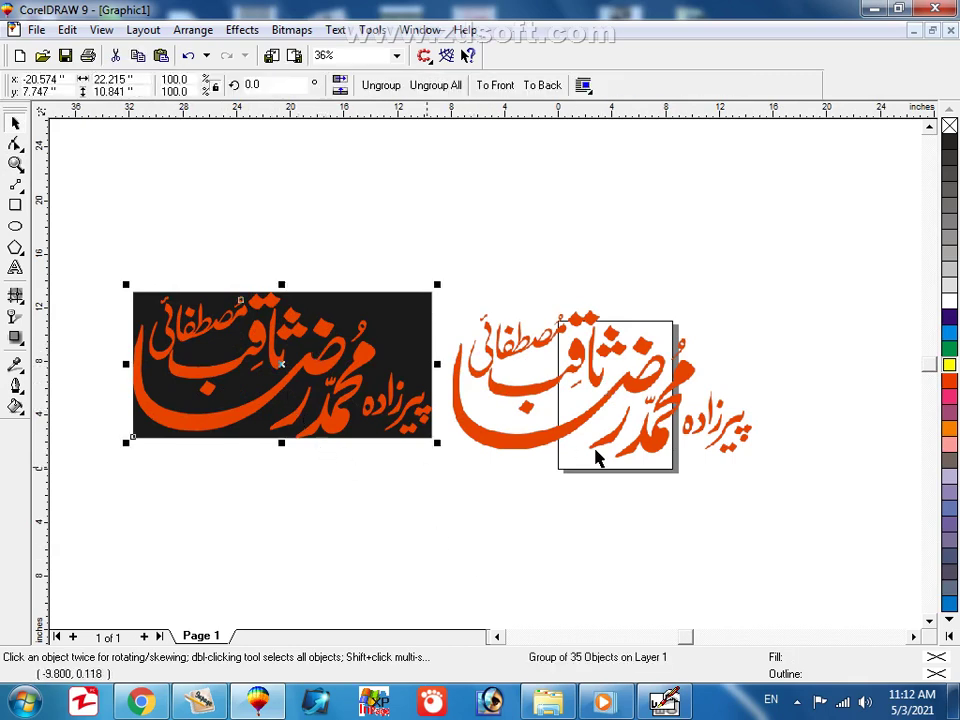
left_click(537, 390)
key("Delete")
Centre the traced calligraphy group on the page with P and zoom to it.
left_click(364, 362)
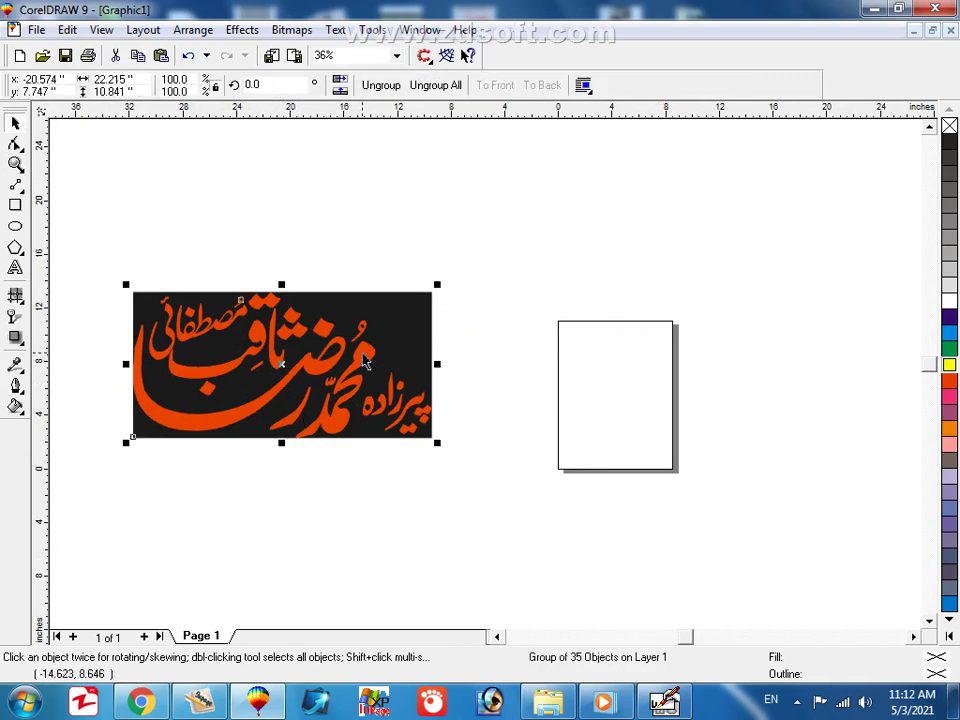
key("p")
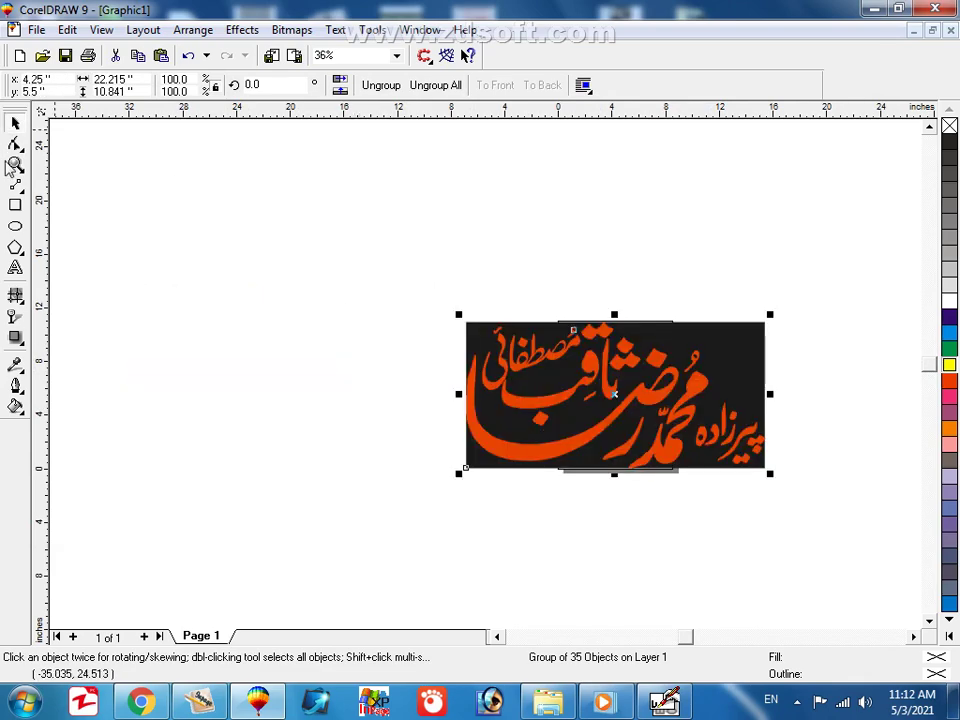
left_click(16, 166)
key("shift+F2")
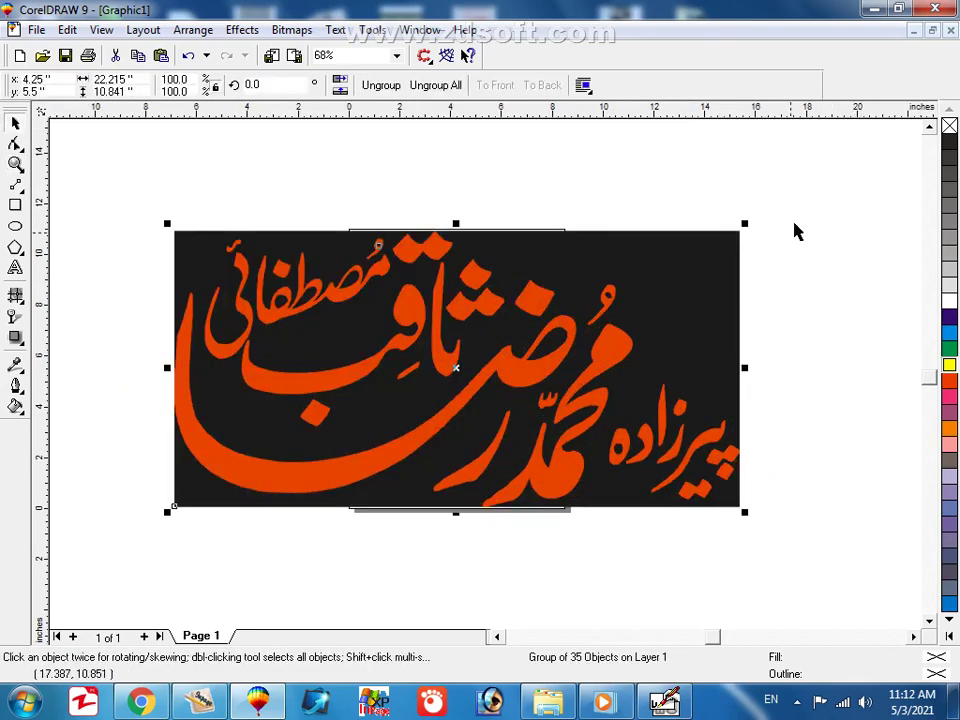
Ungroup the trace and delete the dark background rectangle after trying yellow, green, cyan and purple fills.
left_click(375, 88)
left_click(885, 204)
left_click(712, 280)
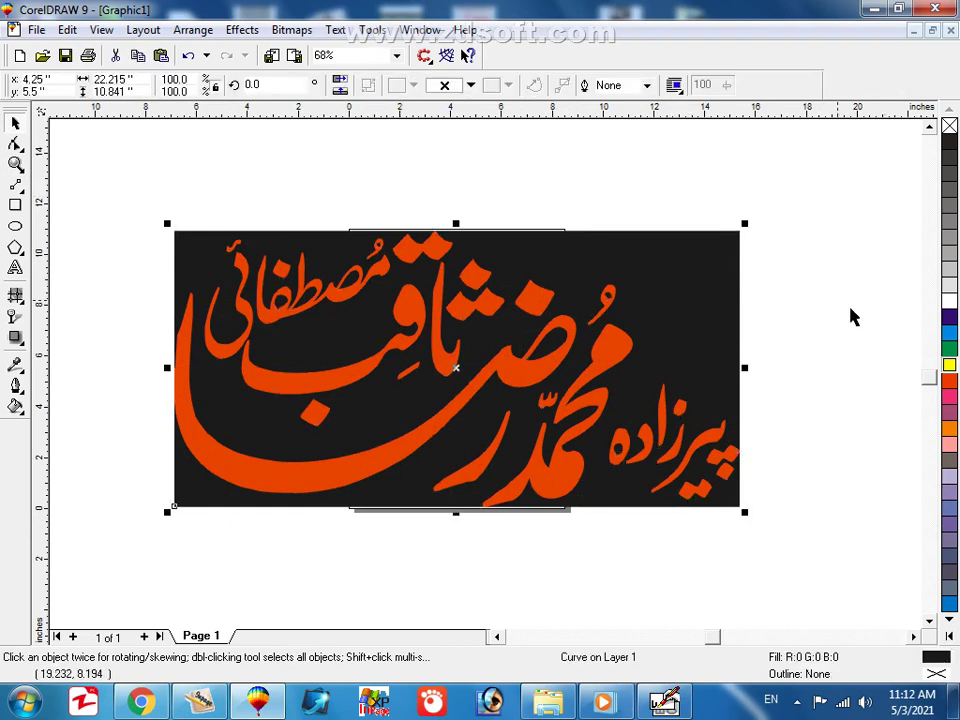
left_click(949, 364)
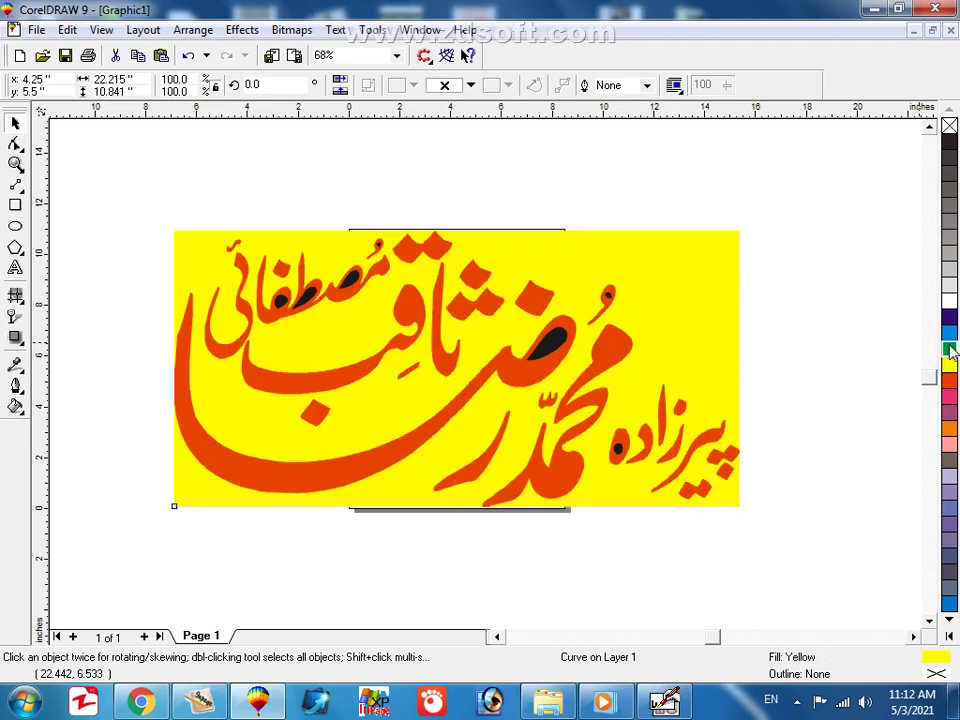
left_click(949, 348)
left_click(949, 332)
left_click(949, 316)
left_click(743, 265)
left_click(733, 261)
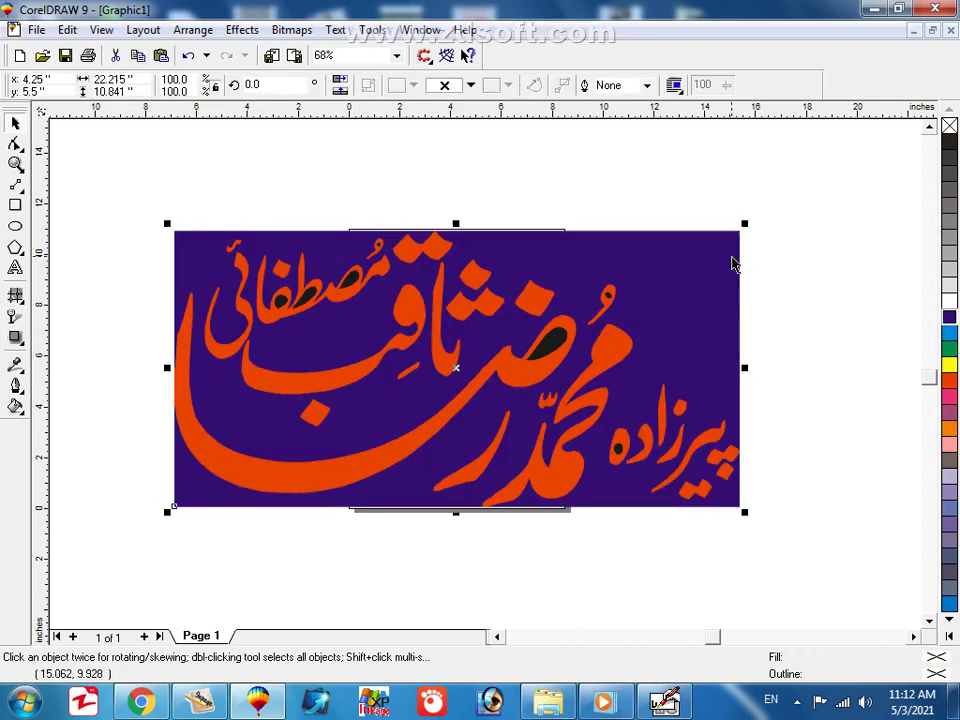
key("Delete")
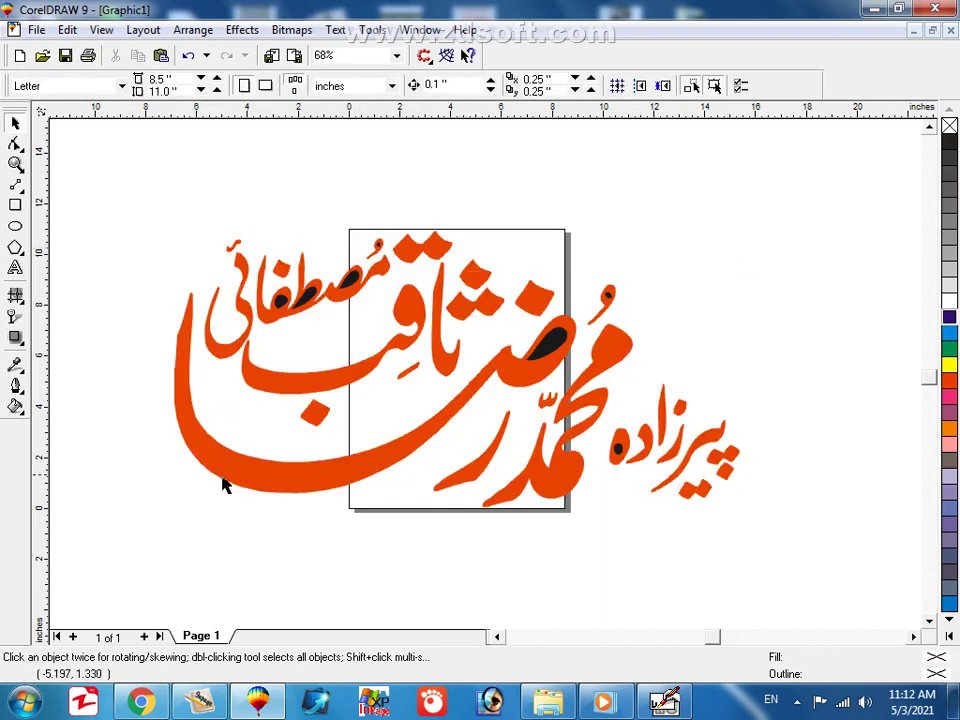
Zoom in closely on the black teardrop counter and select it.
key("z")
left_click_drag(111, 184, 583, 437)
right_click(490, 320)
left_click_drag(396, 240, 656, 459)
key("space")
left_click(620, 365)
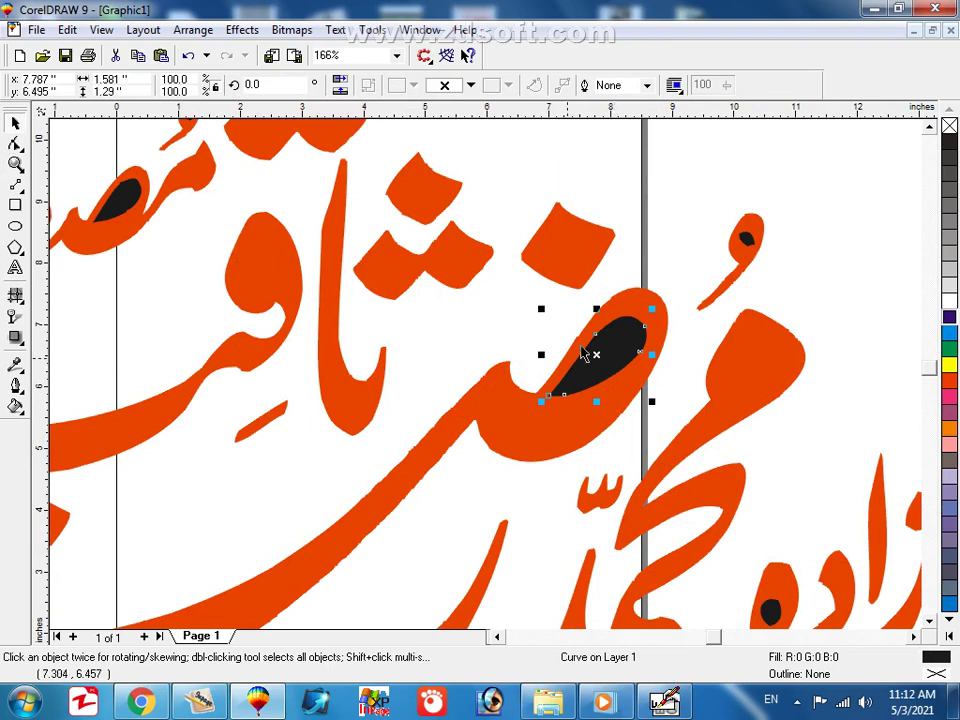
Inspect the right-hand lettering at several zooms and reselect the black teardrop counter.
key("z")
key("F4")
left_click_drag(300, 187, 761, 504)
right_click(491, 321)
left_click_drag(432, 258, 733, 508)
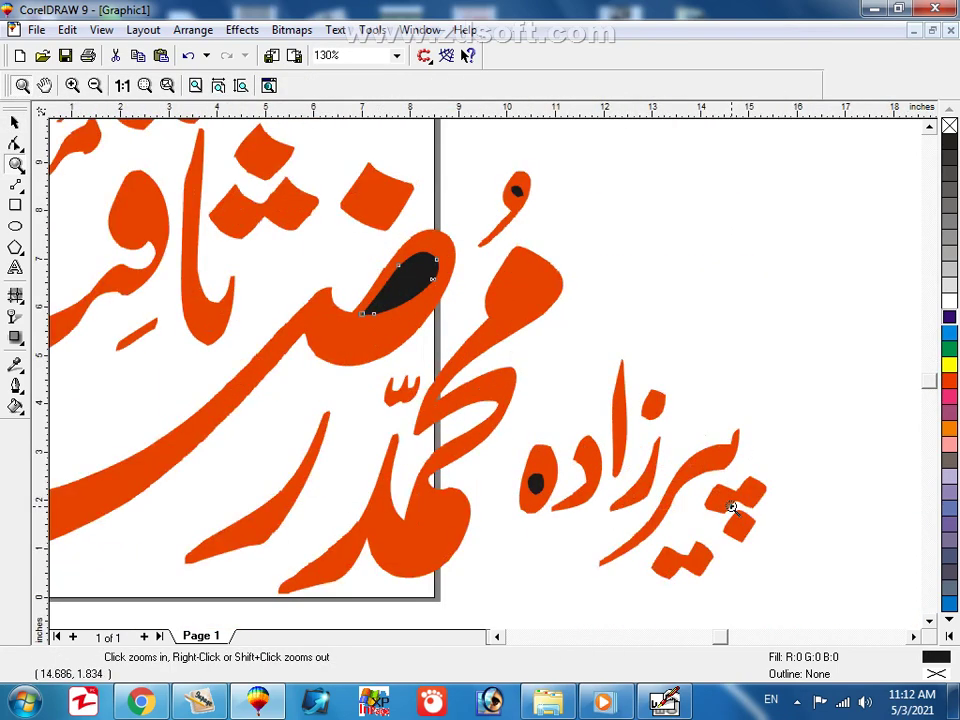
right_click(552, 338)
key("space")
left_click(590, 320)
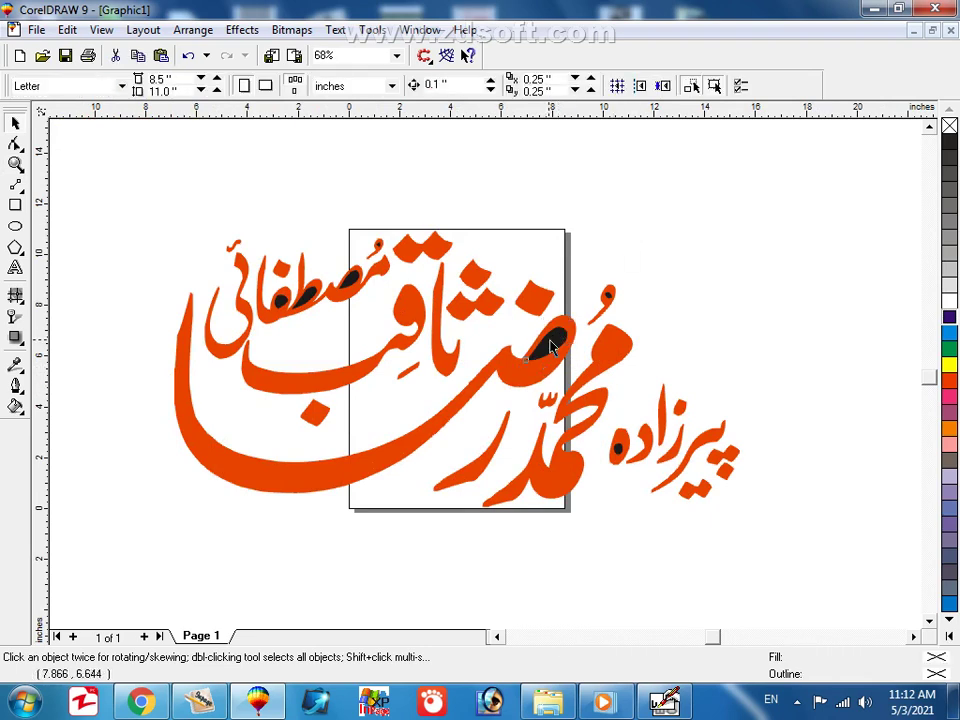
left_click(549, 340)
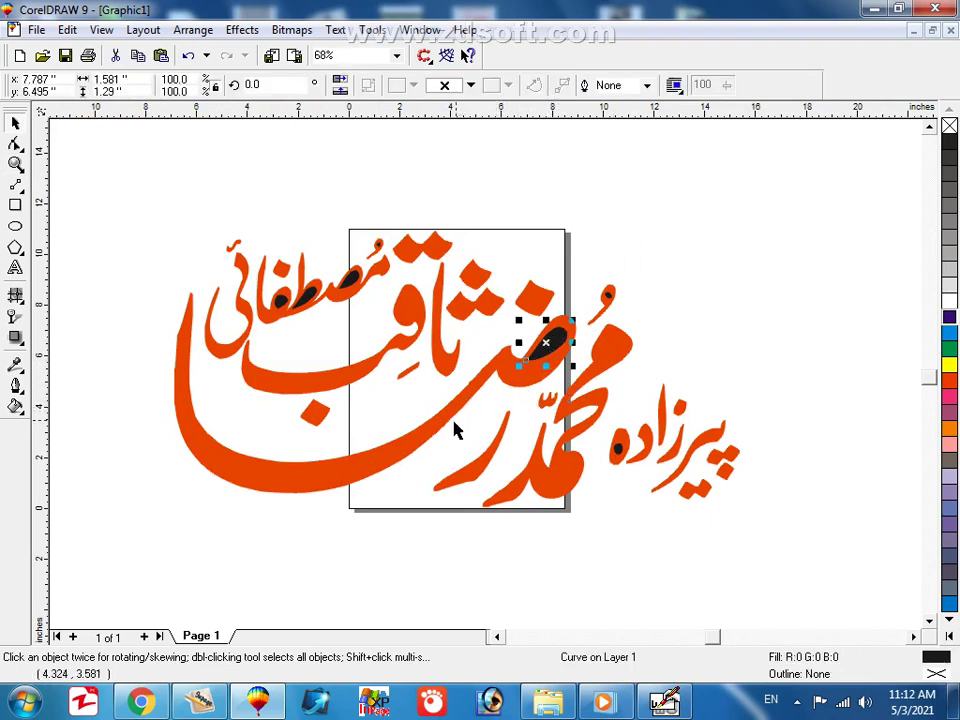
Combine the black teardrop with the large orange letter into one curve, undoing an accidental move.
left_click(348, 468, "shift")
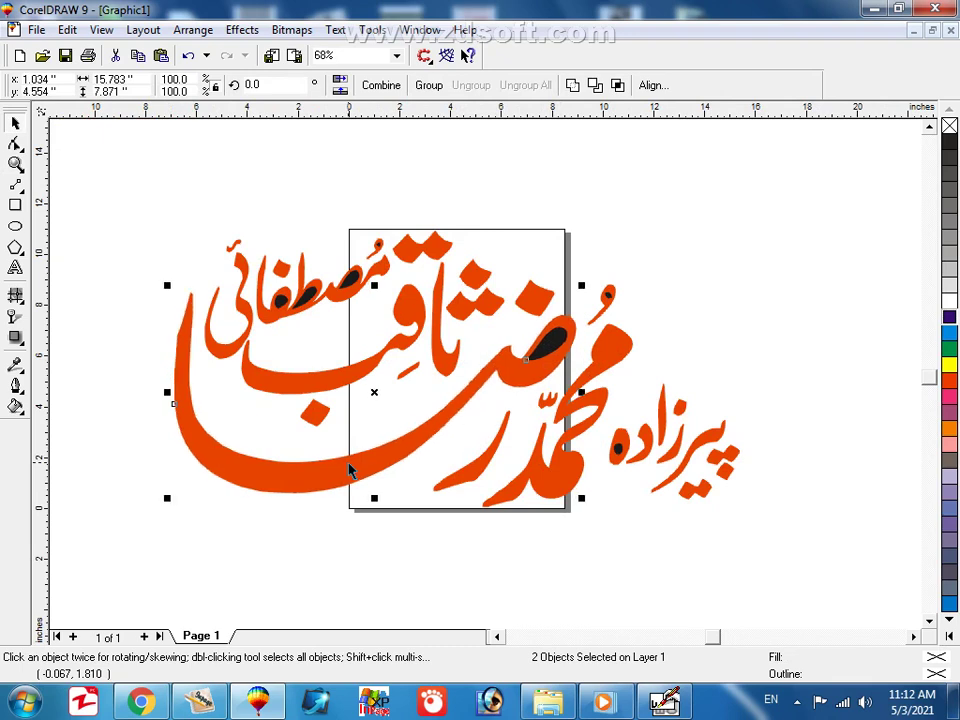
left_click_drag(374, 393, 261, 394)
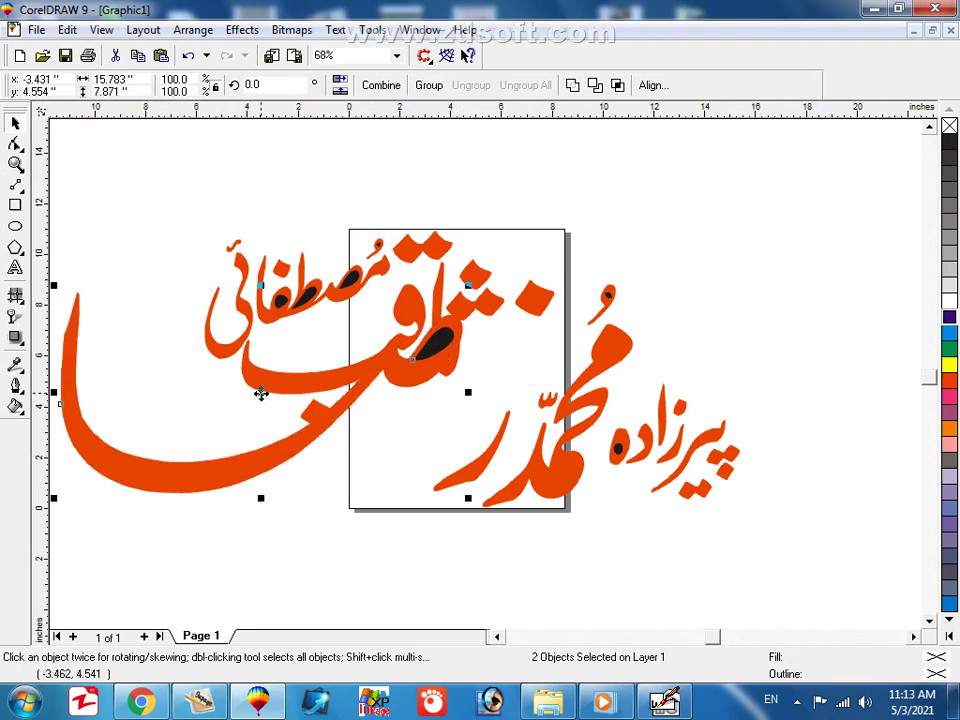
key("ctrl+z")
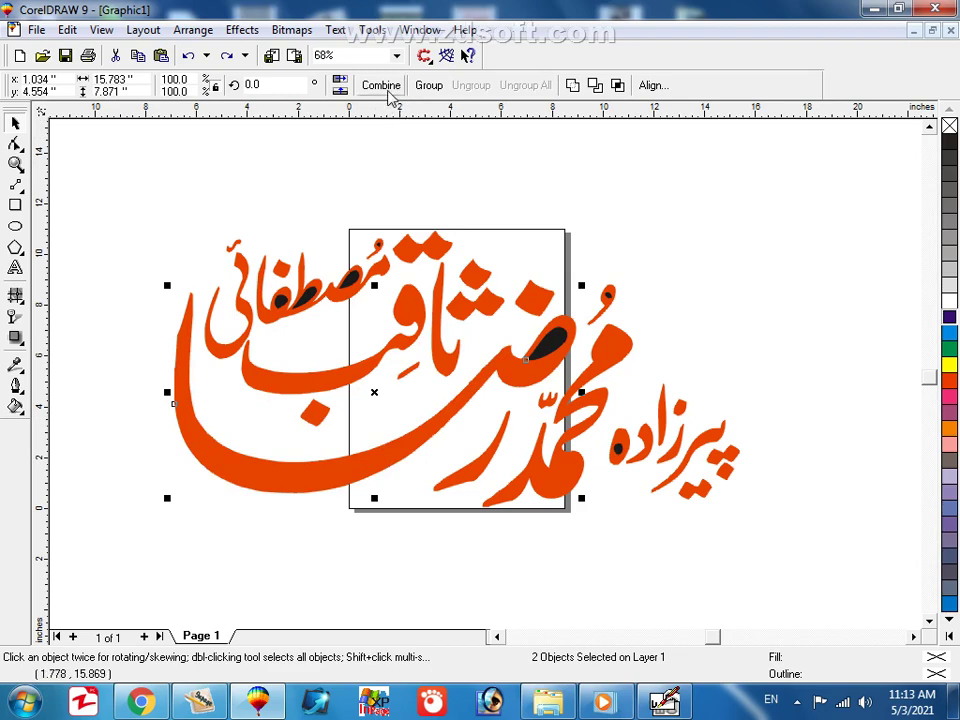
left_click(381, 85)
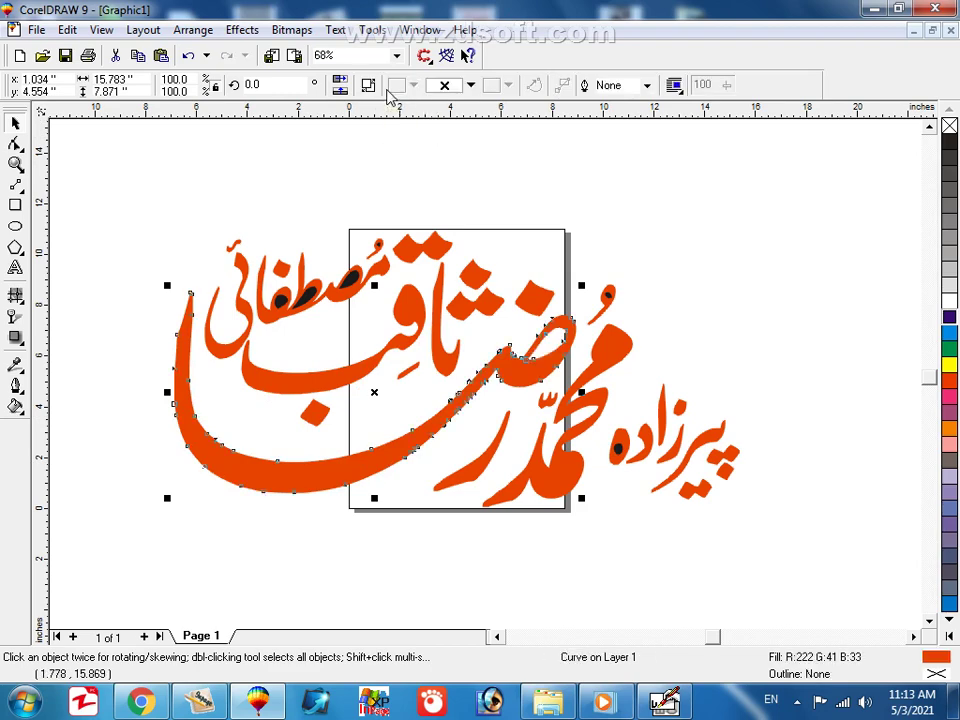
left_click(668, 268)
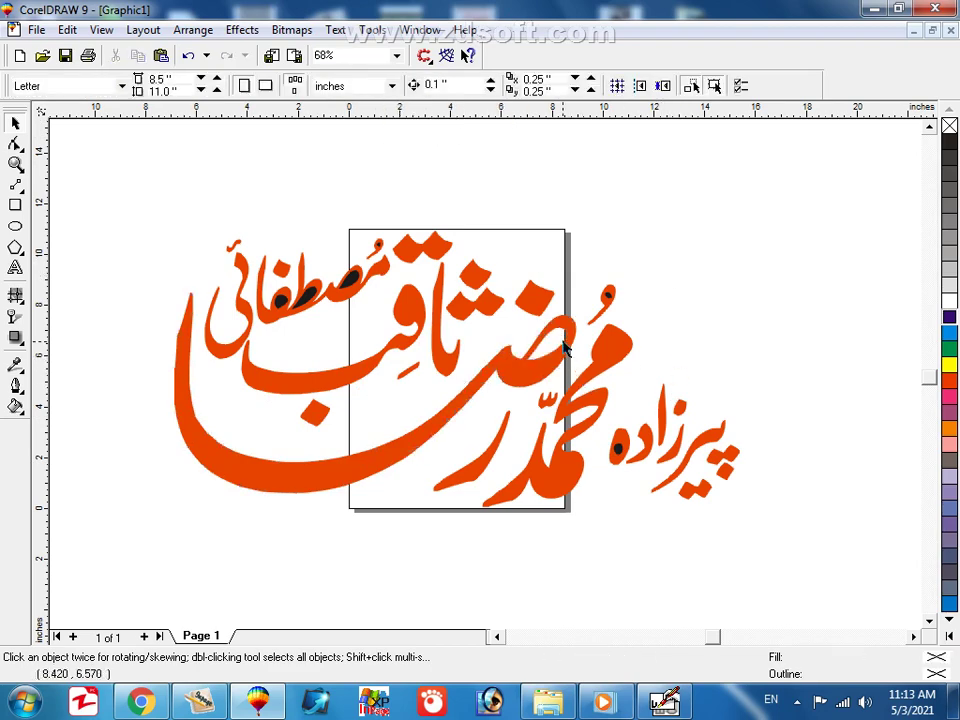
left_click(560, 348)
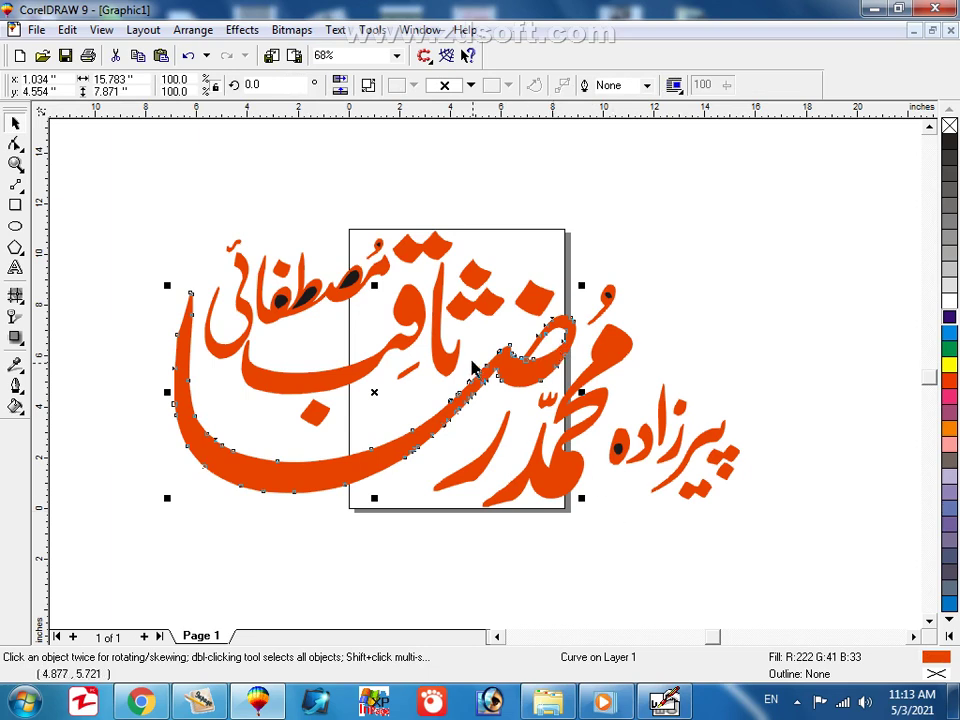
left_click(694, 336)
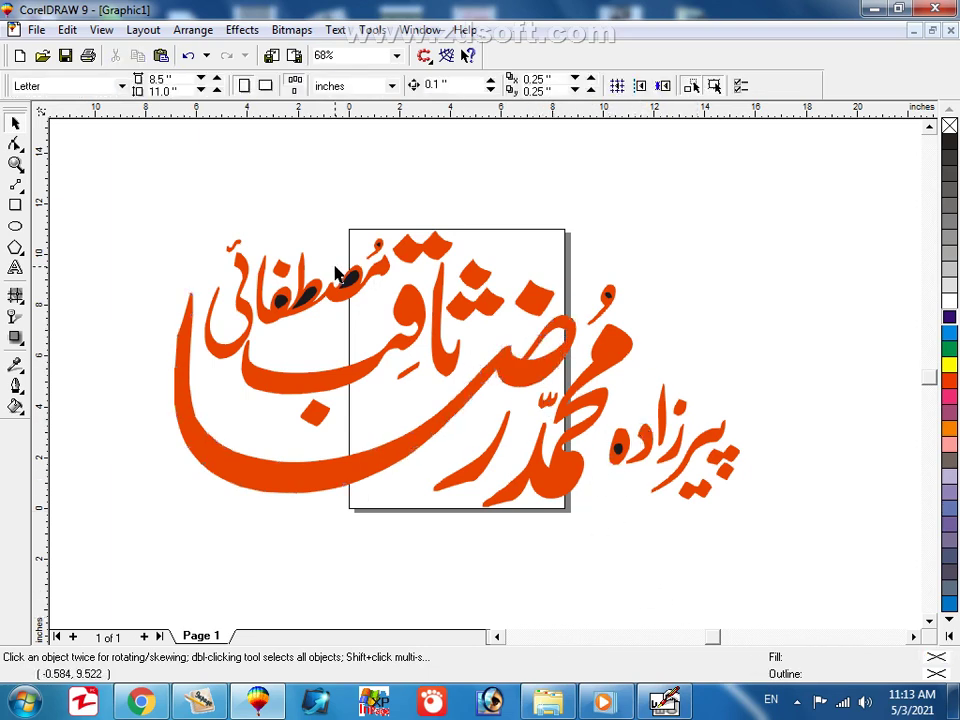
Combine the upper-left word's five pieces so its counters become holes, and fill it yellow.
key("F2")
left_click_drag(204, 193, 538, 424)
key("space")
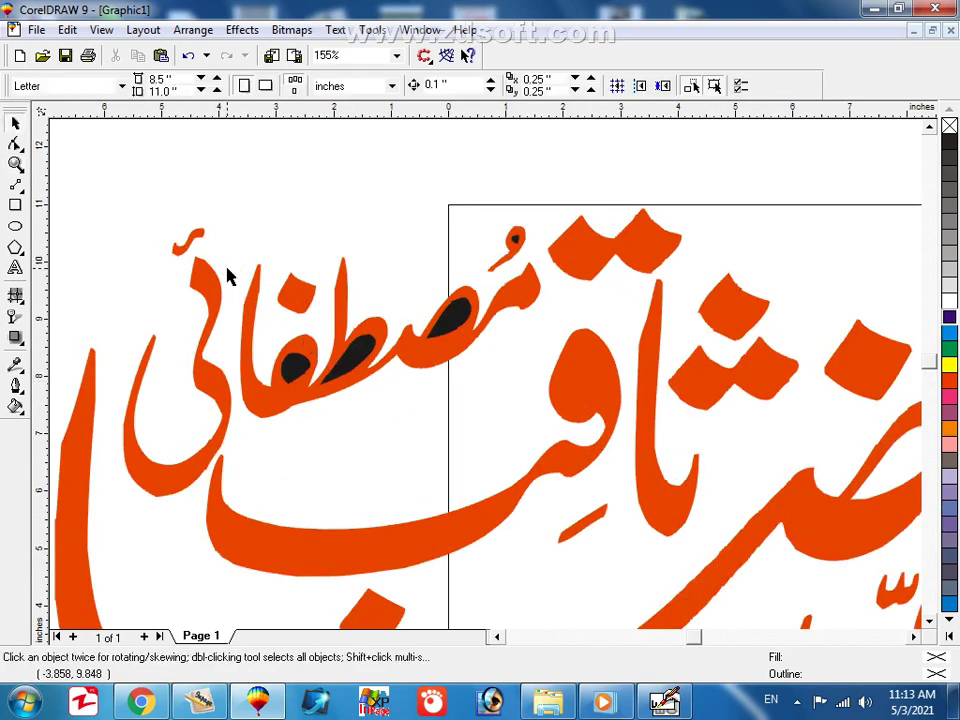
left_click_drag(228, 248, 549, 451)
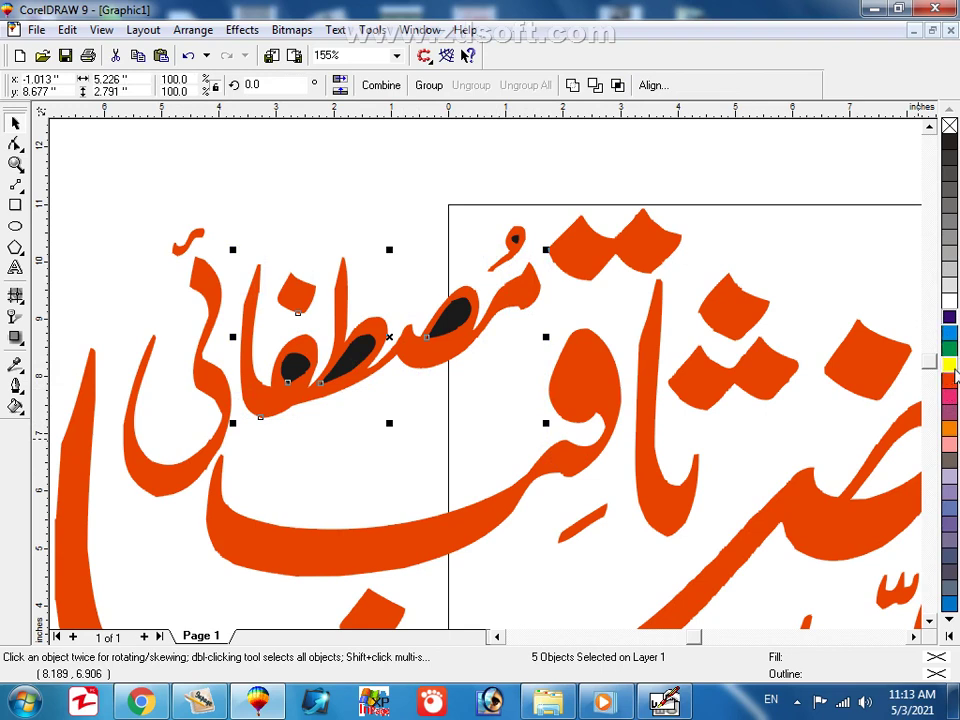
left_click(950, 365)
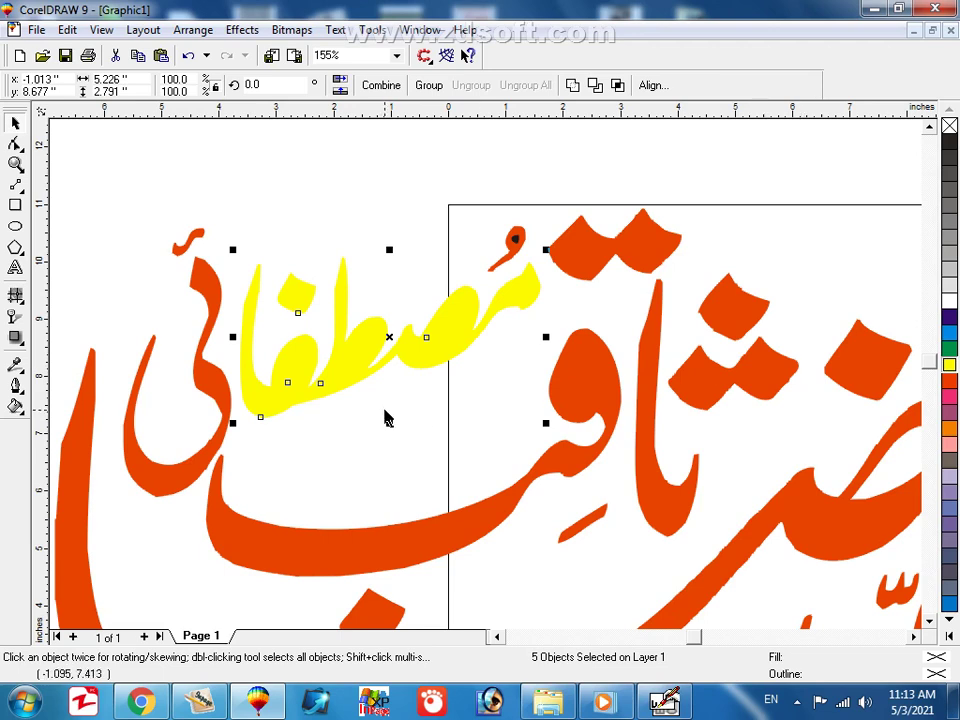
key("ctrl+z")
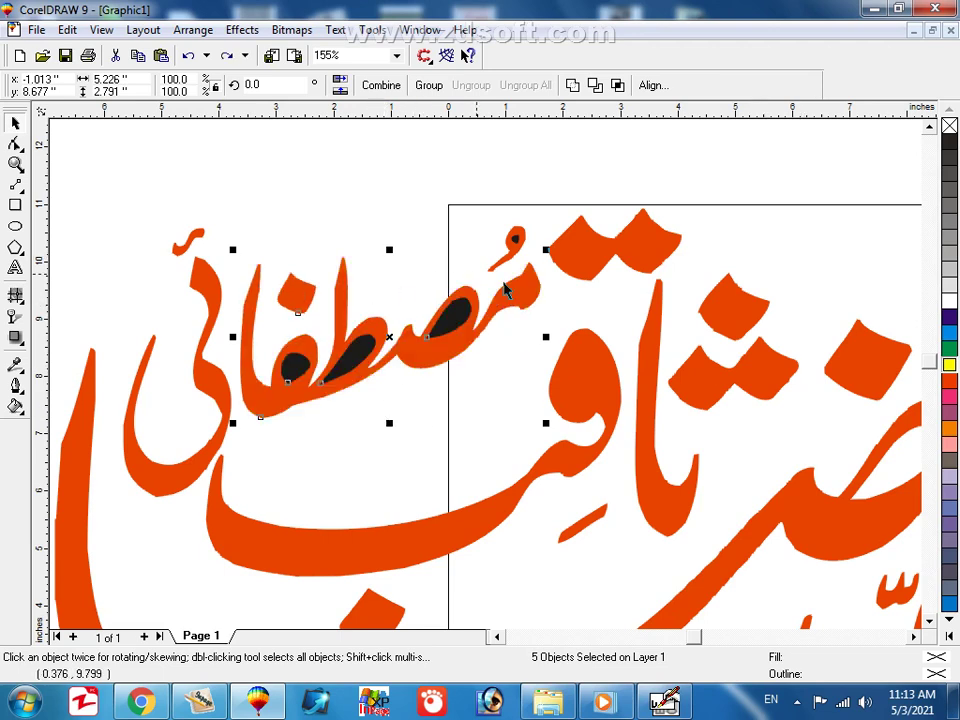
left_click(393, 88)
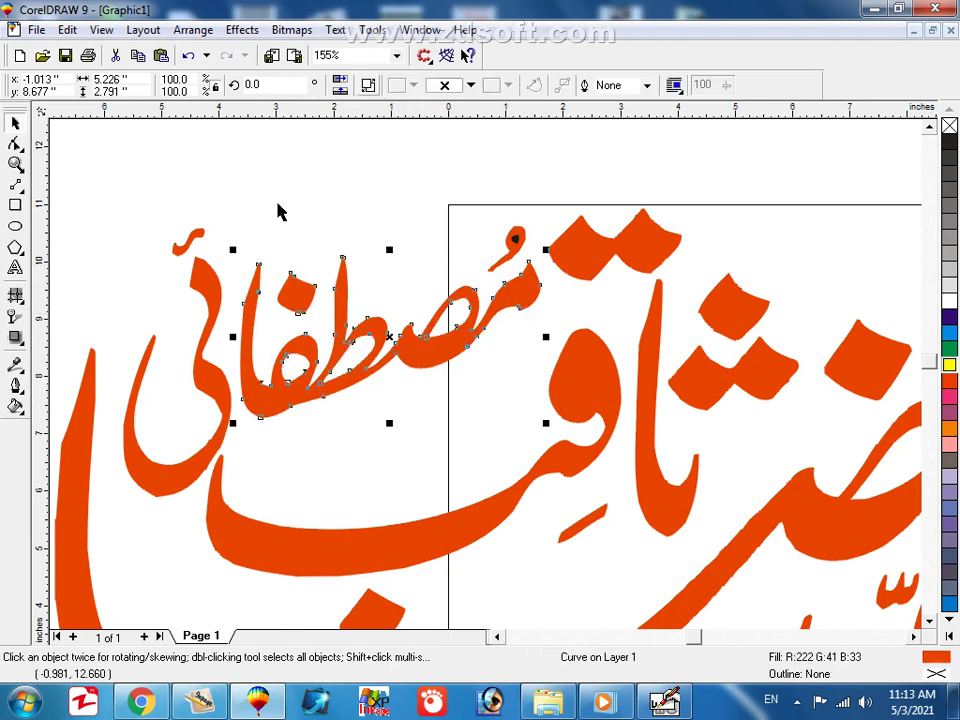
left_click(947, 366)
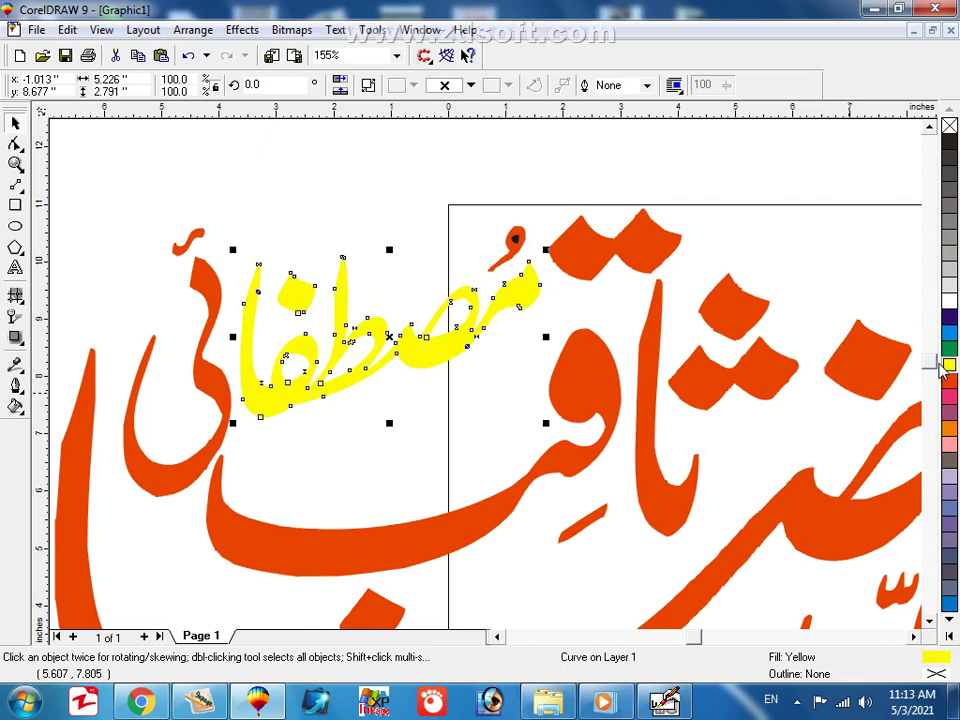
left_click(364, 400)
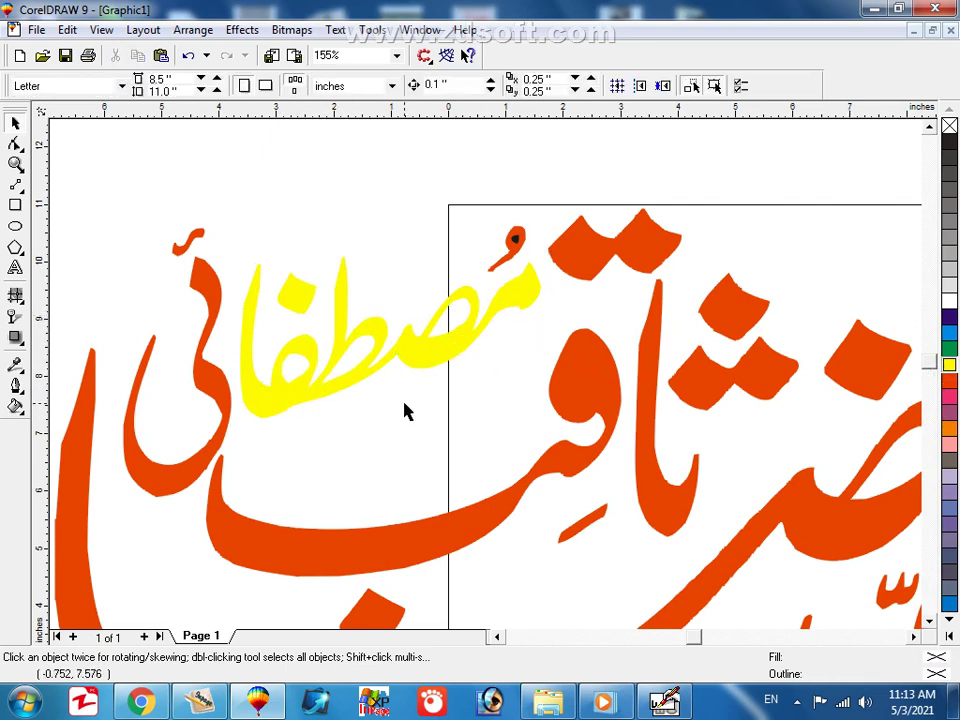
Combine the small top stroke with its dot, and the ه letter with its dot.
left_click_drag(461, 179, 570, 286)
key("ctrl+l")
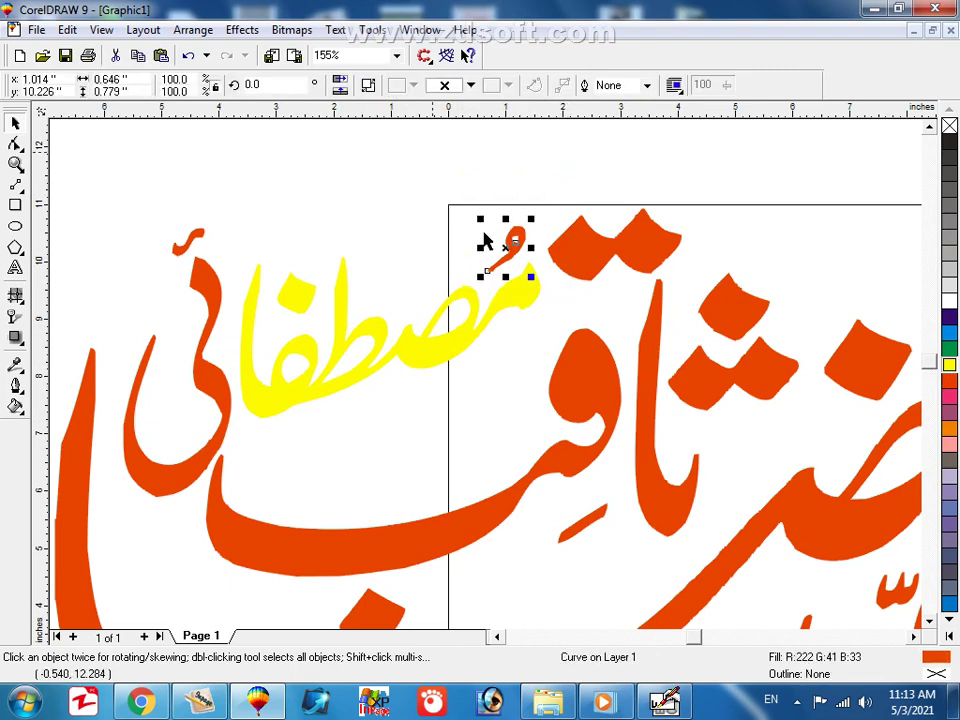
key("F2")
key("F3")
left_click_drag(429, 270, 775, 530)
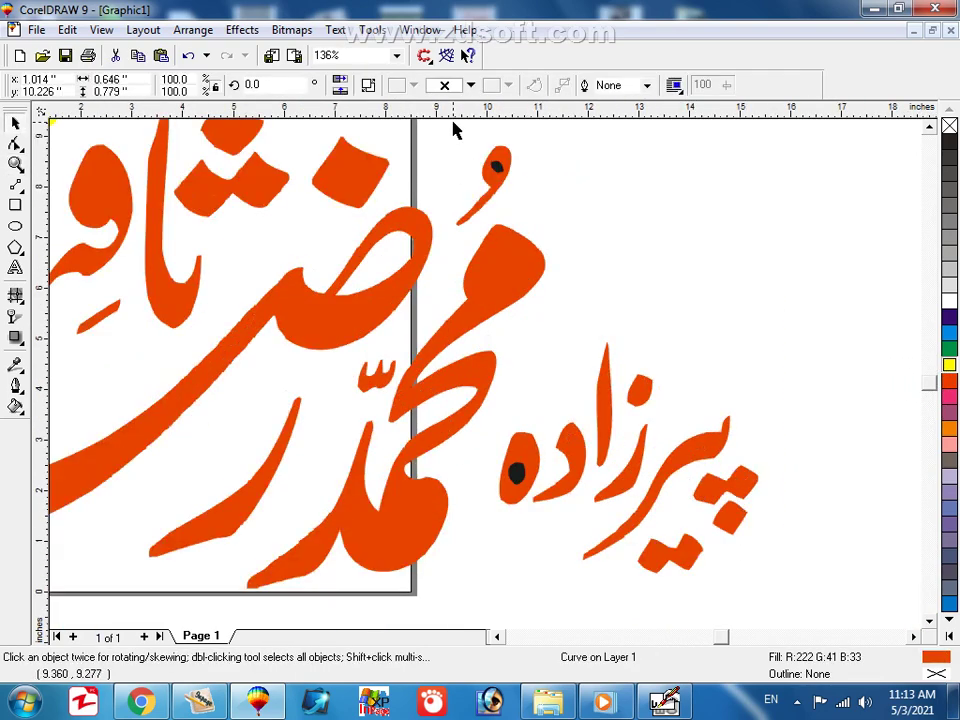
left_click_drag(453, 130, 561, 254)
left_click(373, 86)
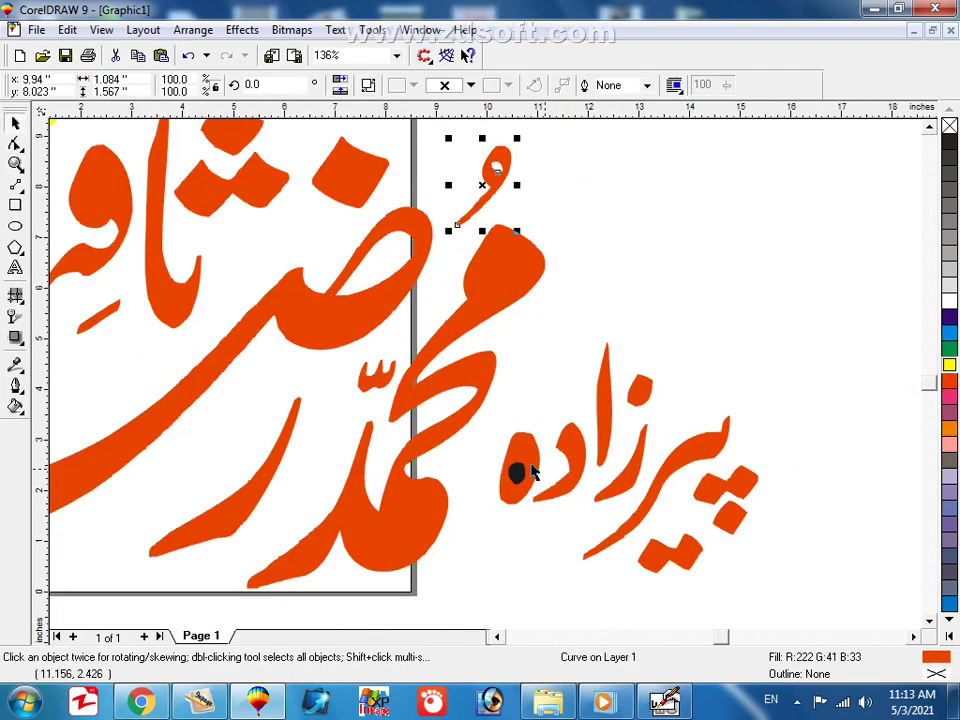
left_click_drag(476, 553, 564, 399)
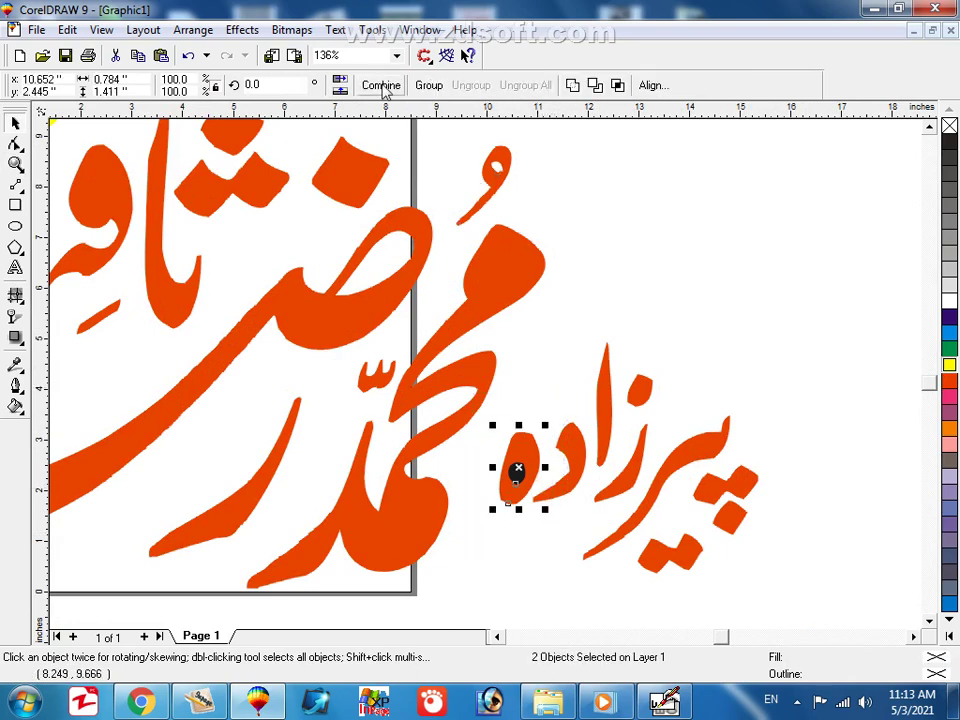
key("ctrl+l")
Zoom out to the whole artwork and select all objects.
key("F3")
left_click(642, 235)
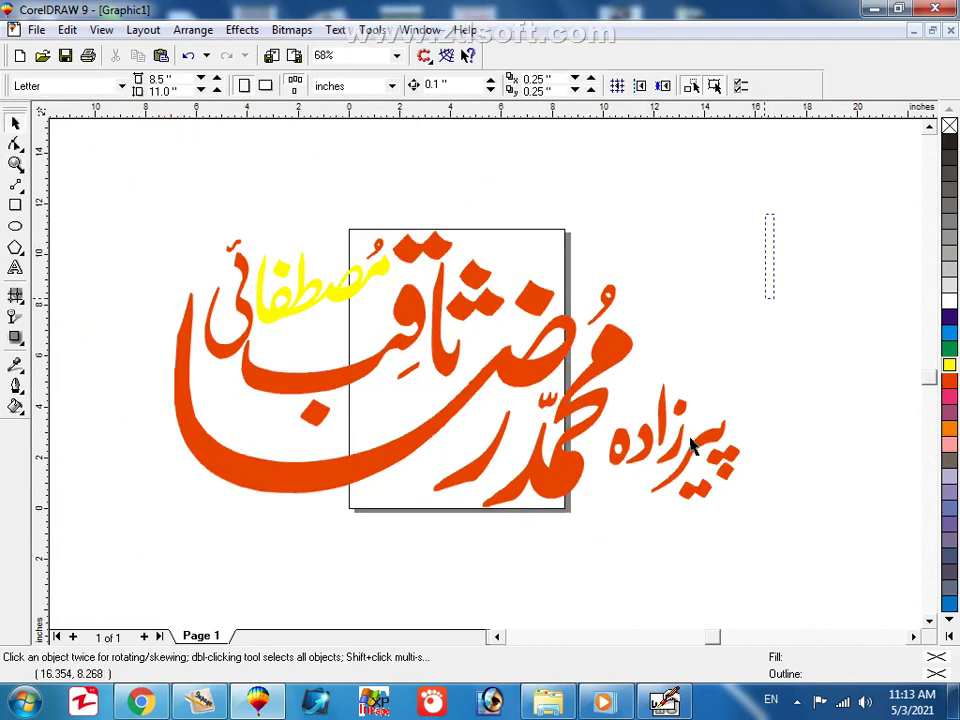
scroll(420, 500, "down", 3)
key("ctrl+a")
Group all 26 calligraphy pieces and fill the group dark purple after trying green.
left_click(378, 539)
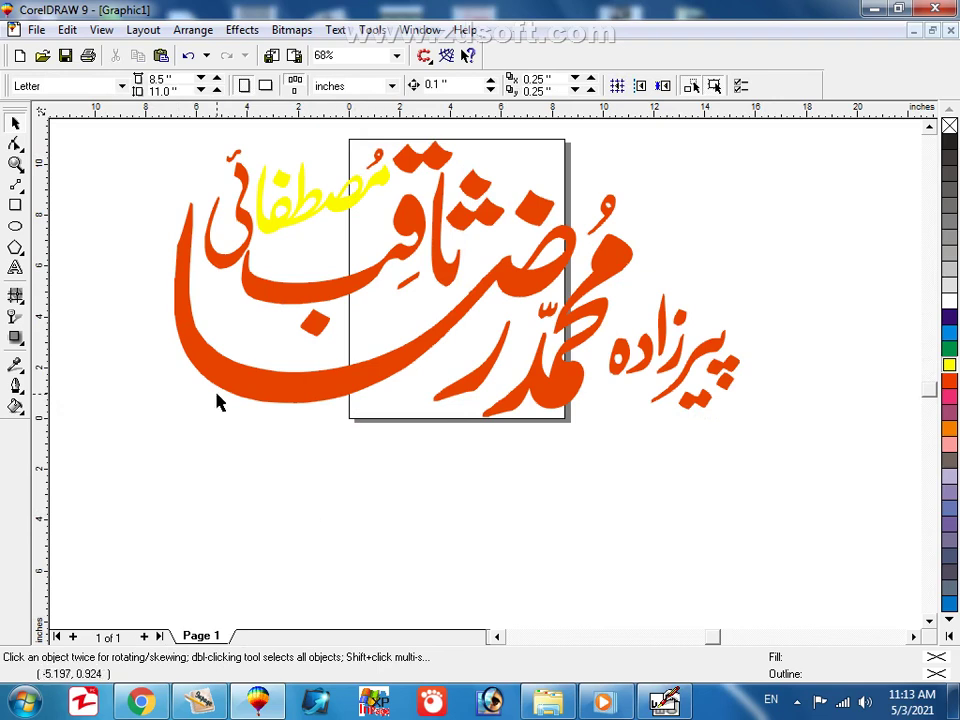
key("ctrl+a")
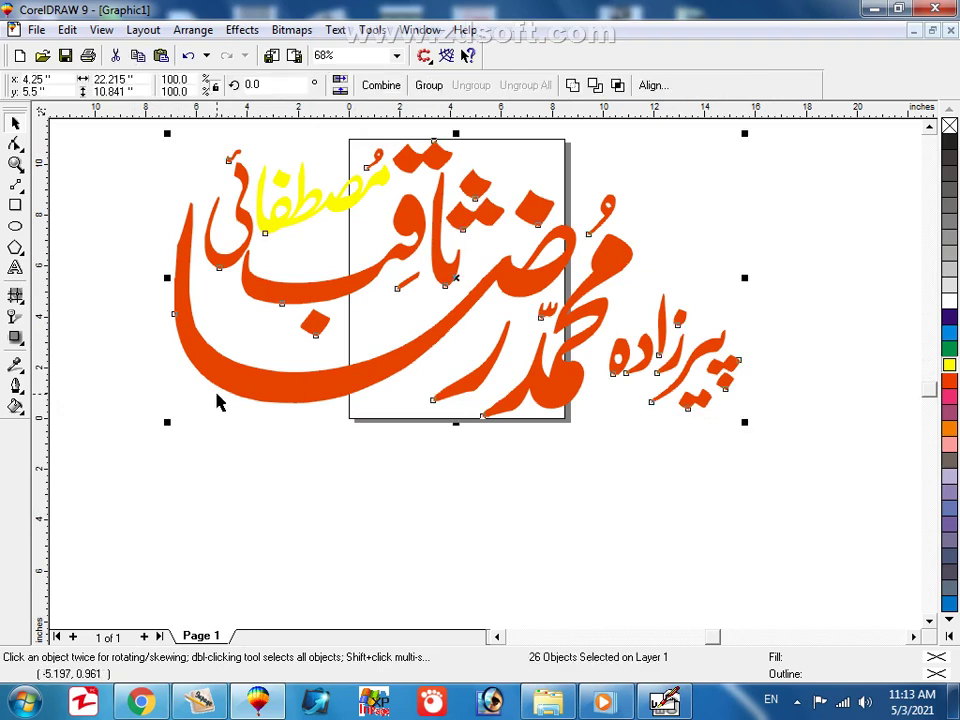
key("ctrl+g")
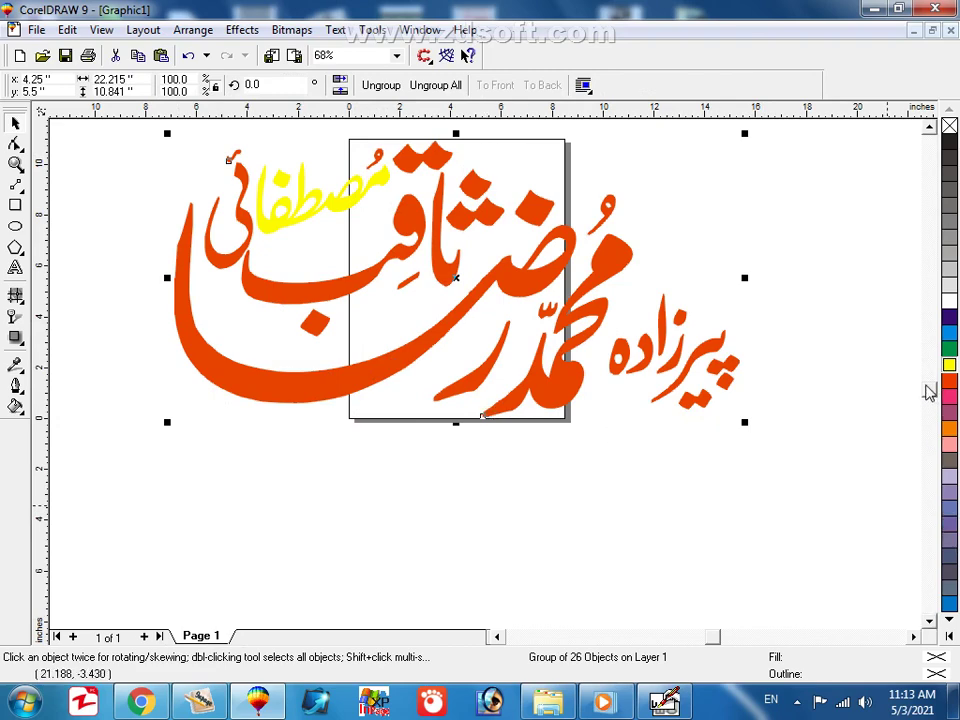
left_click(949, 350)
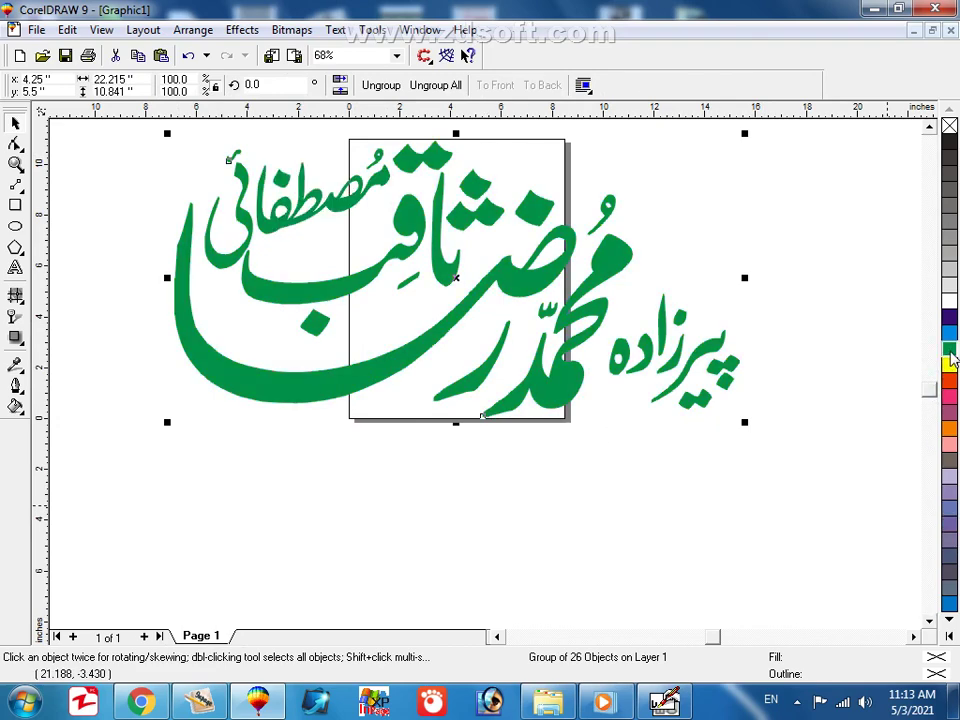
left_click(949, 317)
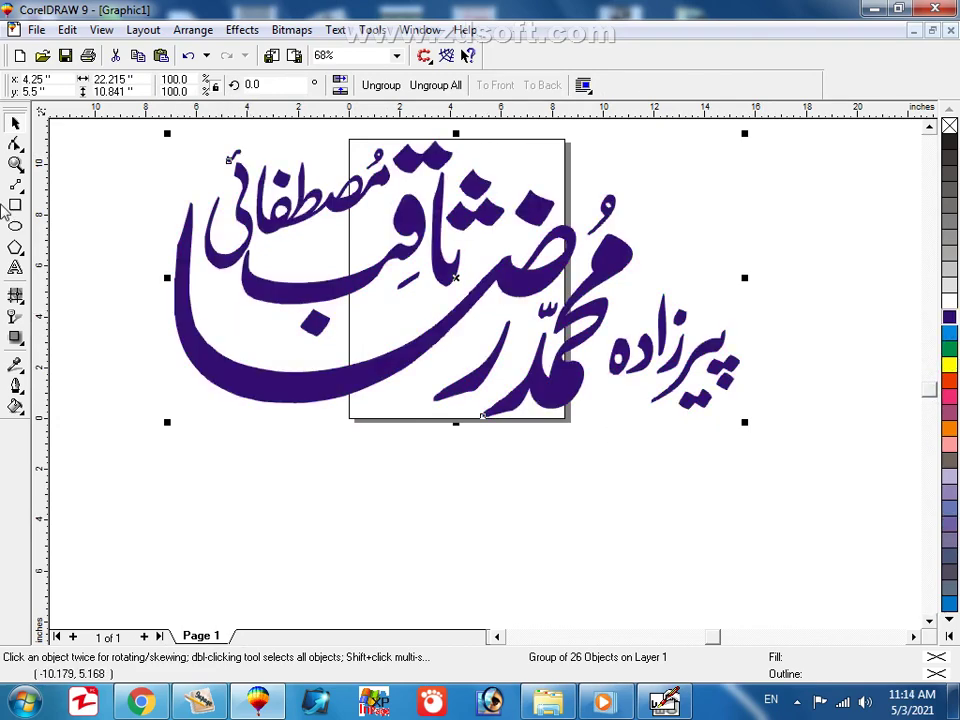
Zoom out and reframe the view around the purple calligraphy.
left_click(15, 165)
key("F3")
key("space")
key("space")
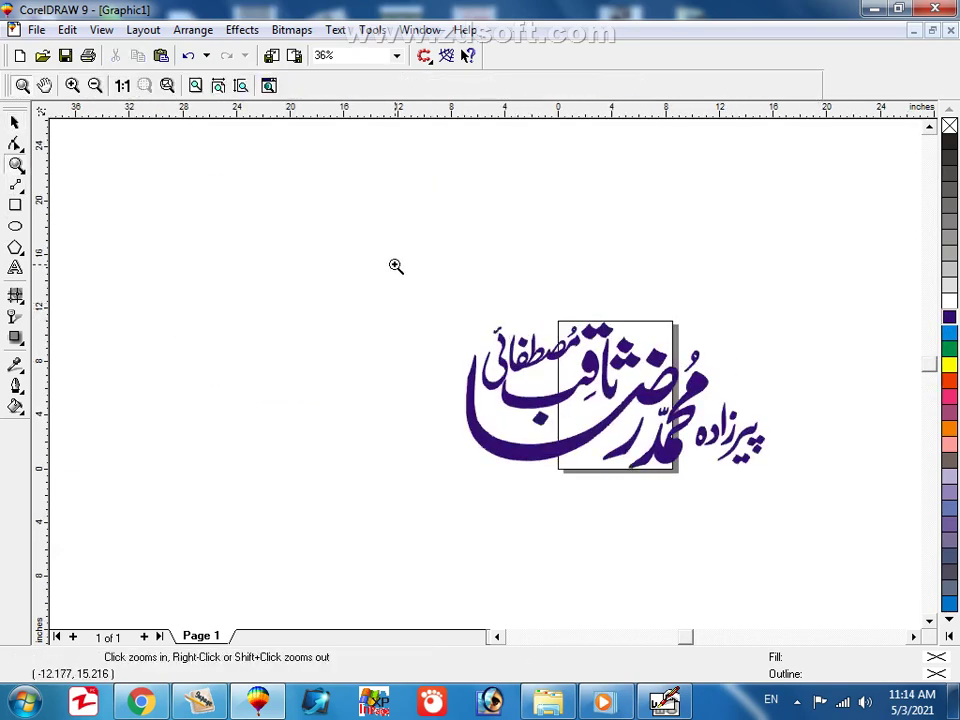
left_click_drag(884, 546, 326, 262)
key("space")
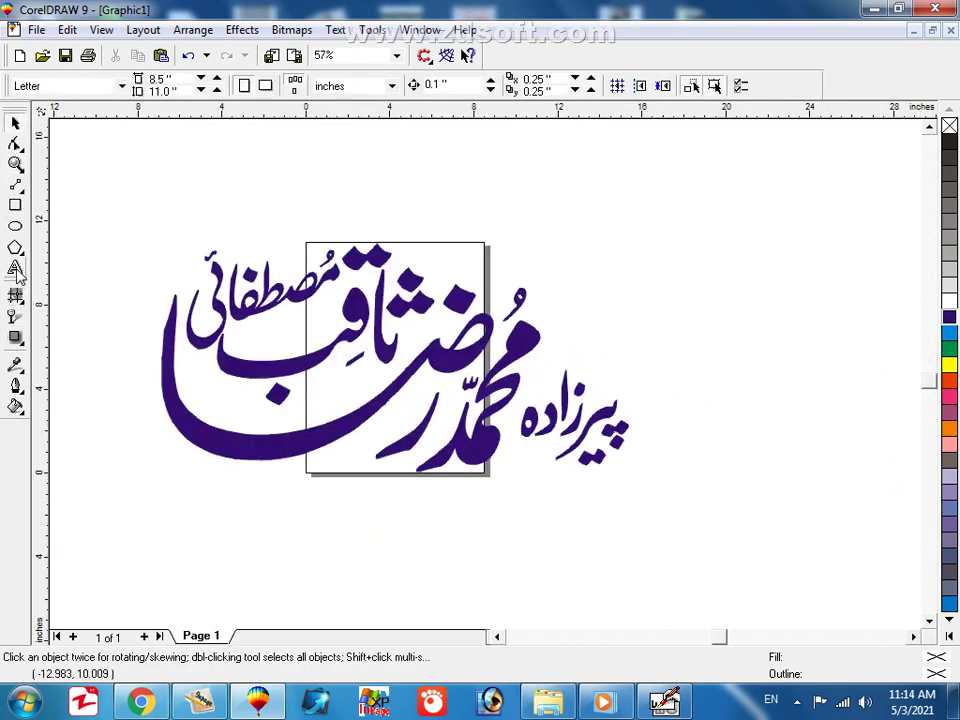
key("F8")
Add a text line above the calligraphy and enlarge it about five times.
left_click(240, 207)
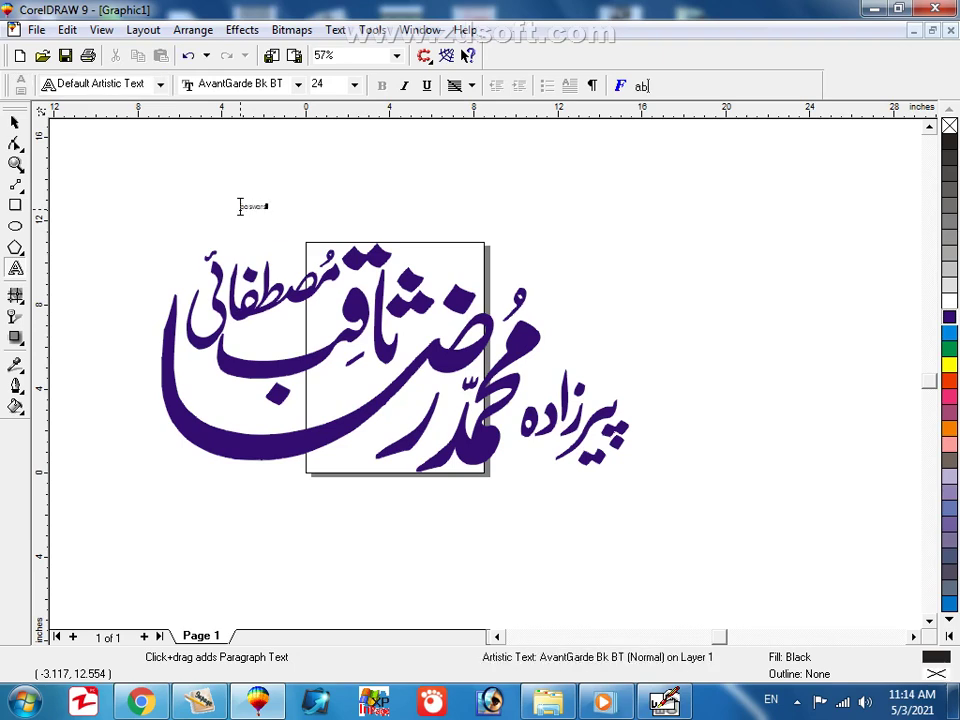
left_click(15, 122)
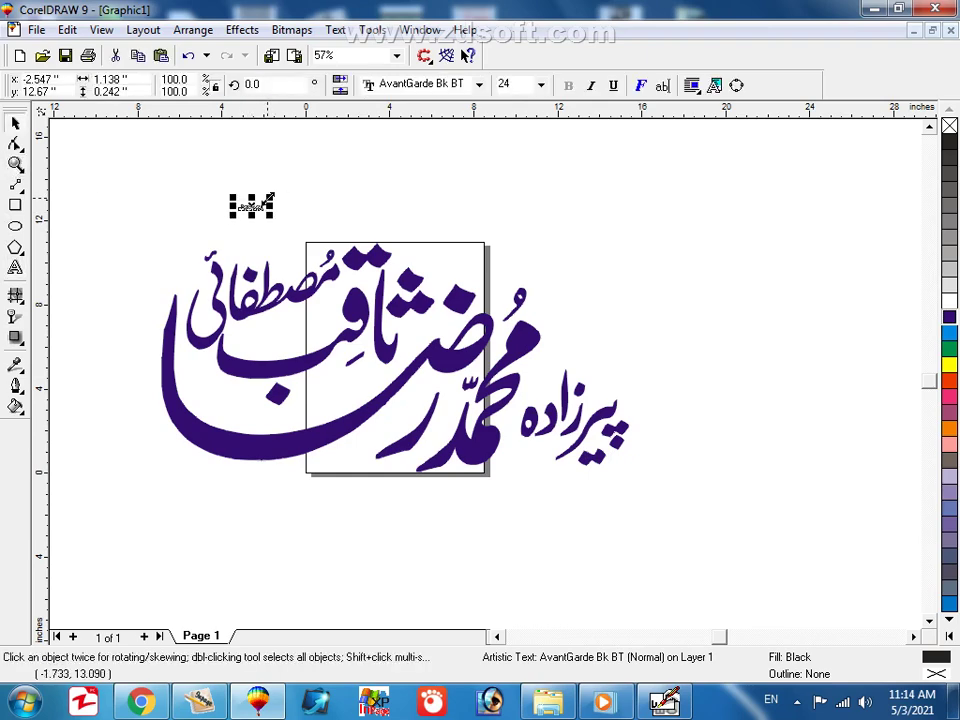
left_click_drag(270, 198, 373, 160)
left_click(408, 224)
Correct the mistyped ending of the password text line.
left_click(368, 208)
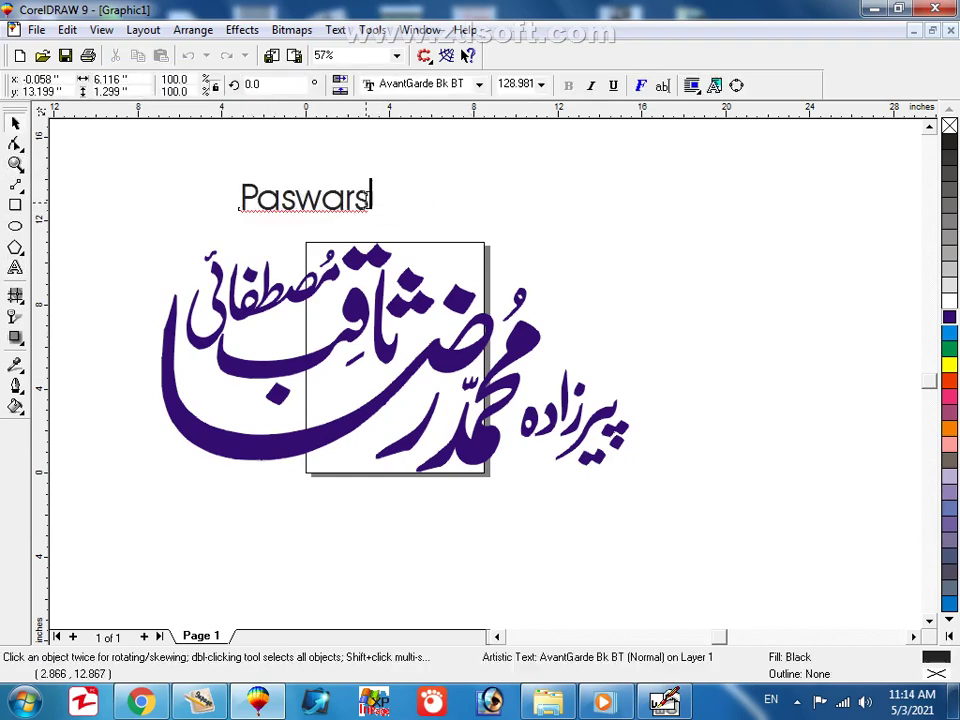
key("BackSpace")
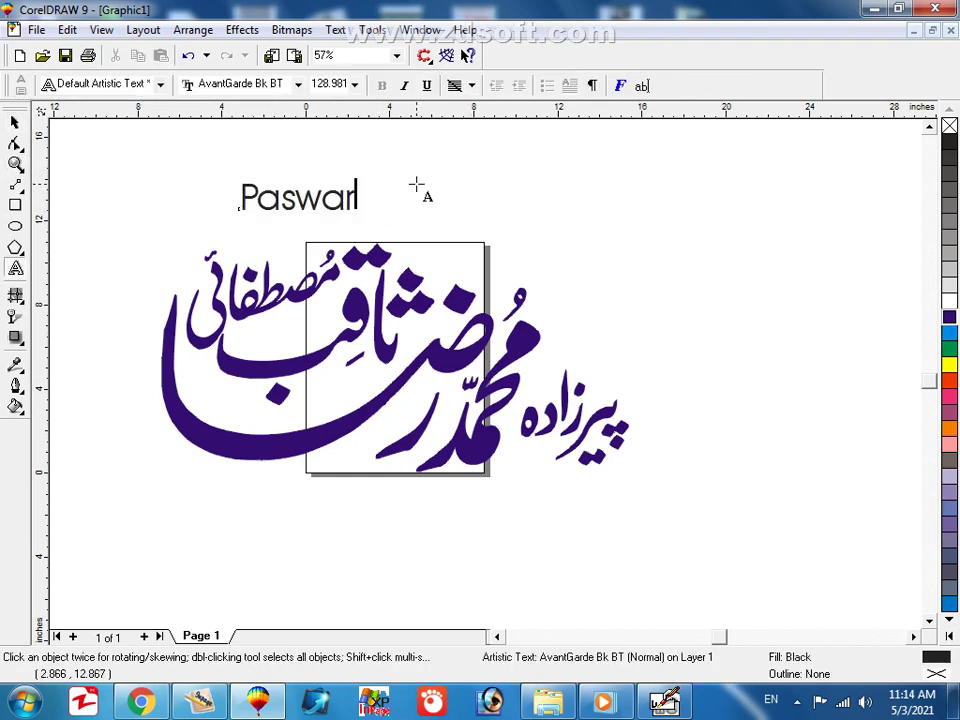
type("d ")
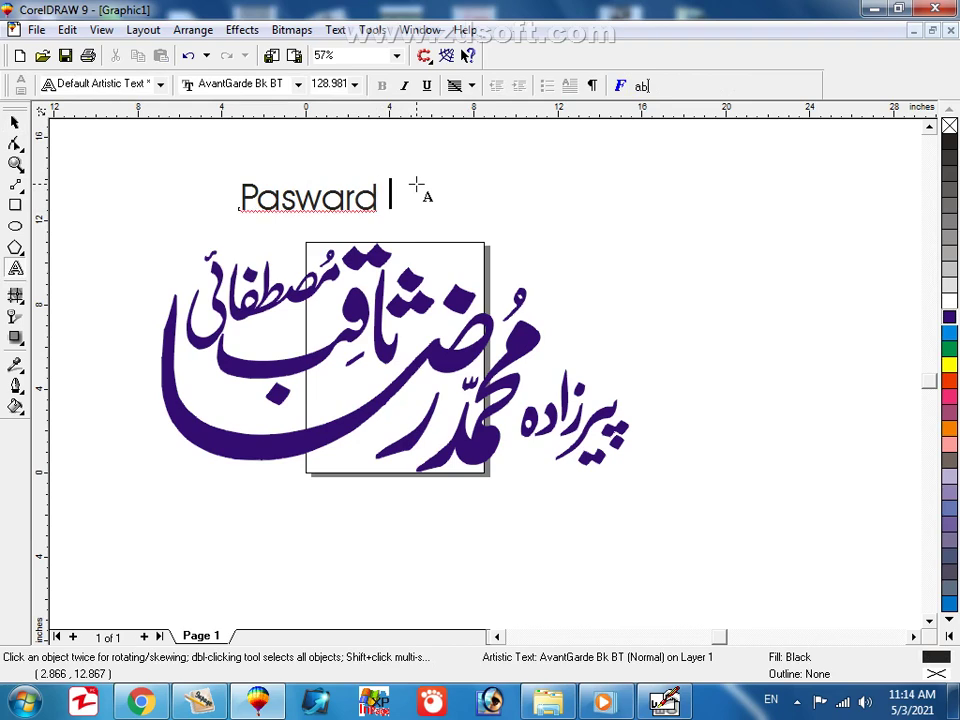
type("==jp")
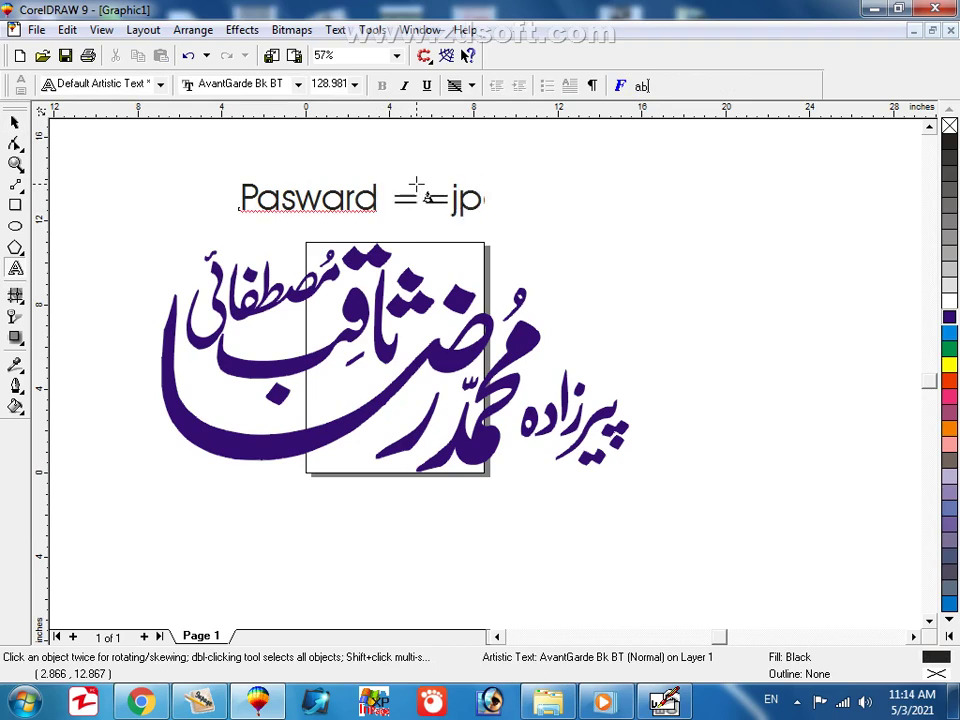
type("lgtrace")
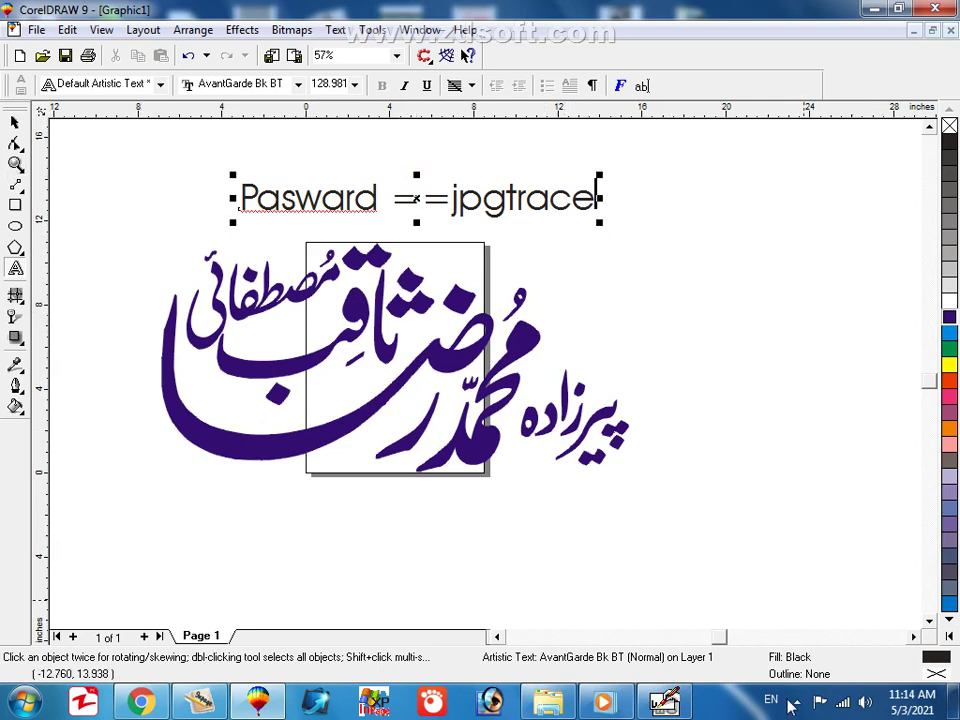
left_click(795, 700)
left_click(766, 606)
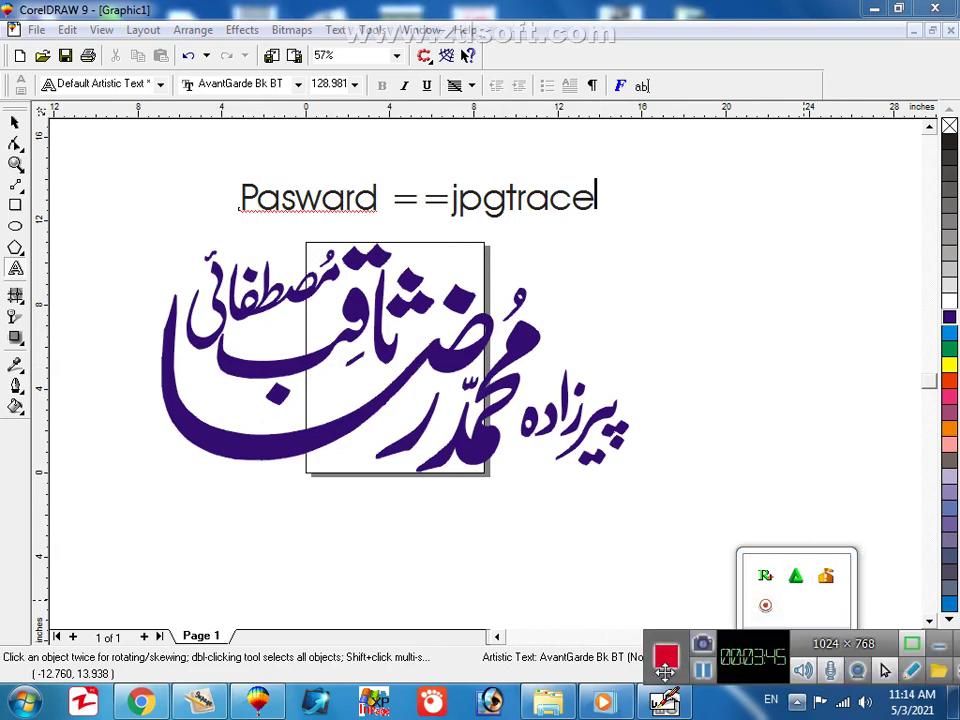